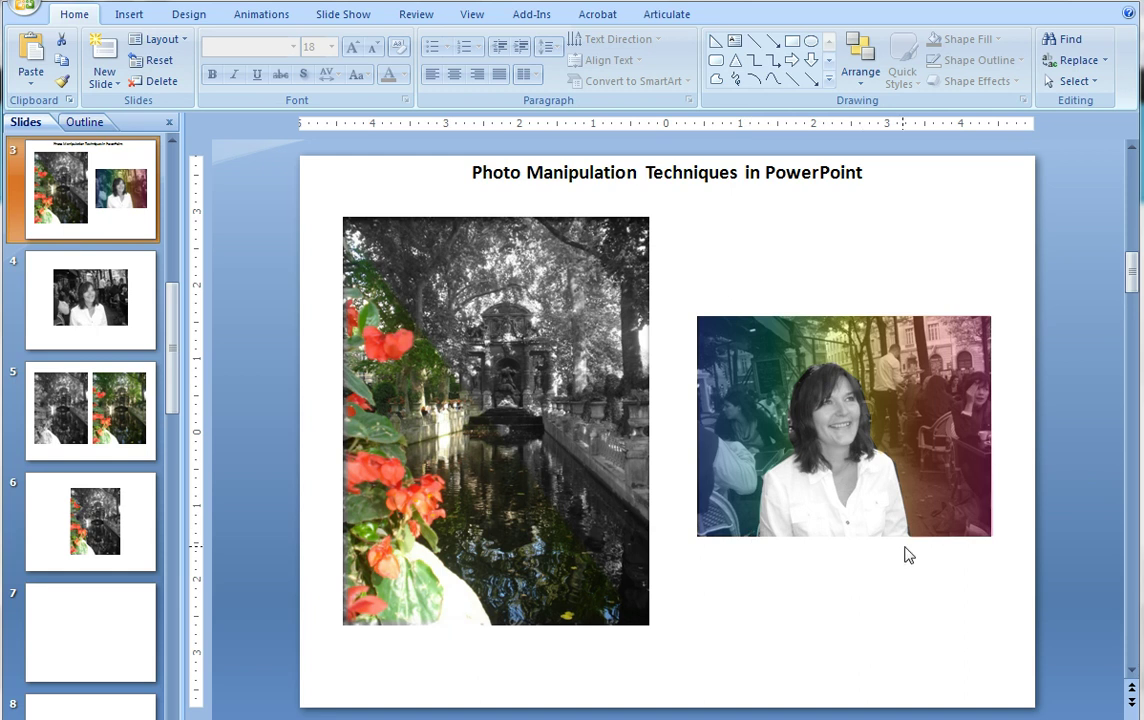
- Recolor the café portrait on slide 4 with the Grayscale color mode
{"action": "left_click", "coordinate": [105, 341]}
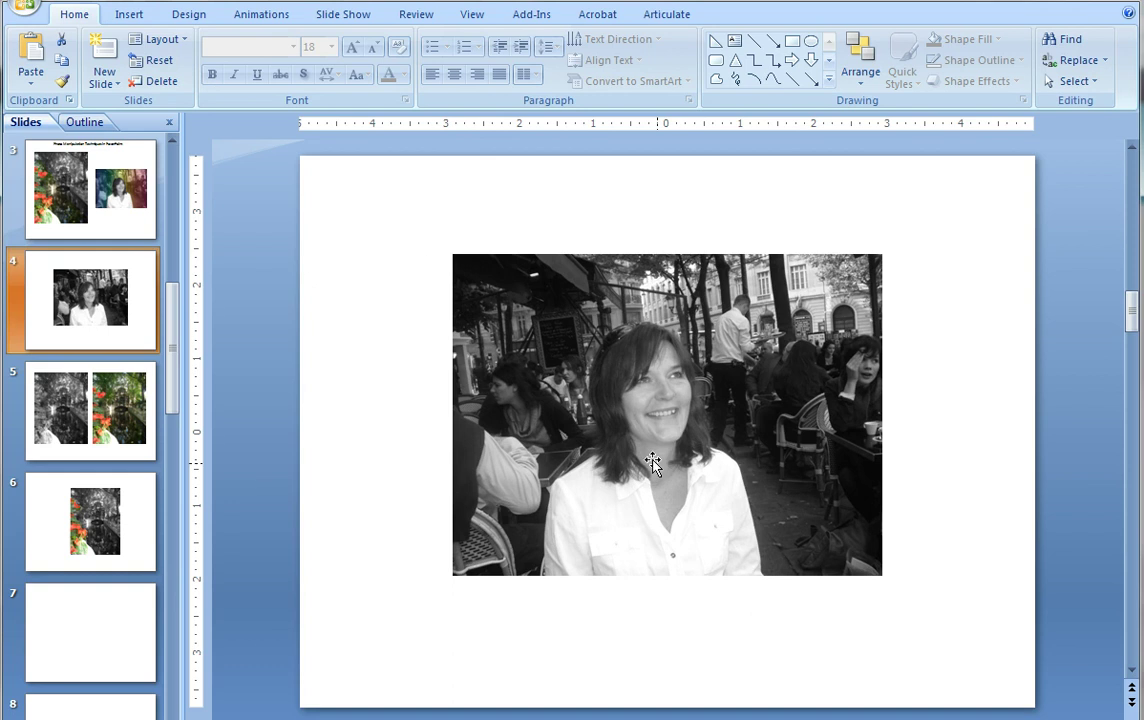
{"action": "left_click", "coordinate": [615, 388]}
{"action": "double_click", "coordinate": [615, 388]}
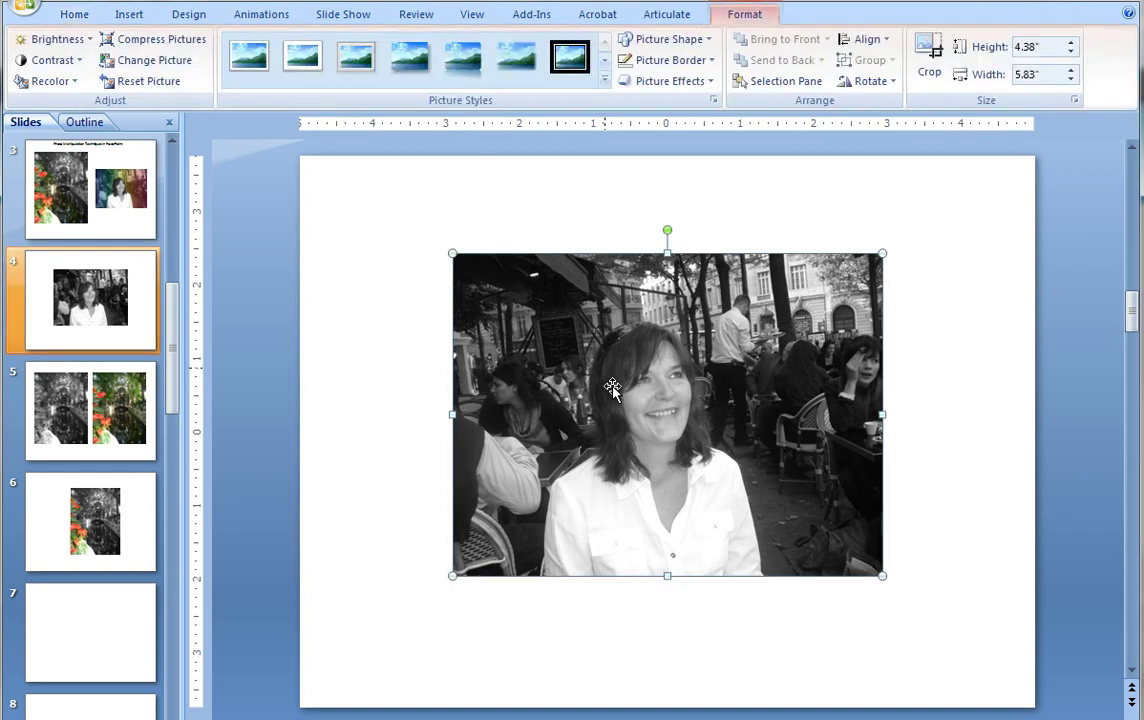
{"action": "left_click", "coordinate": [75, 83]}
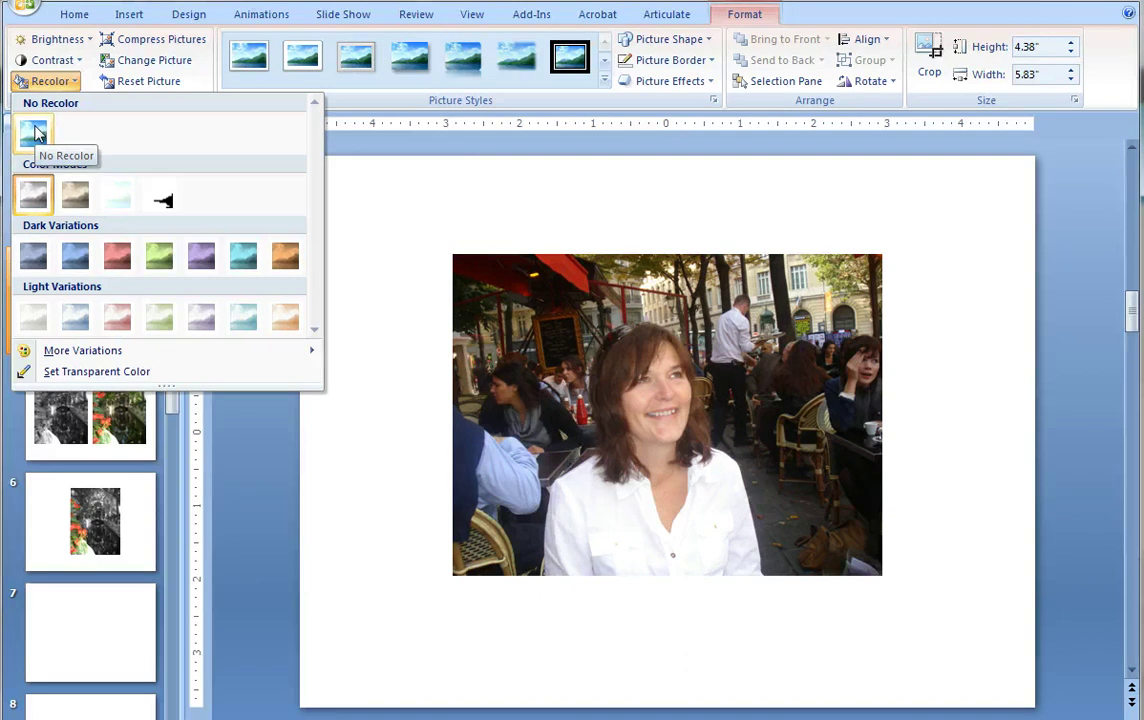
{"action": "left_click", "coordinate": [39, 197]}
{"action": "left_click", "coordinate": [340, 302]}
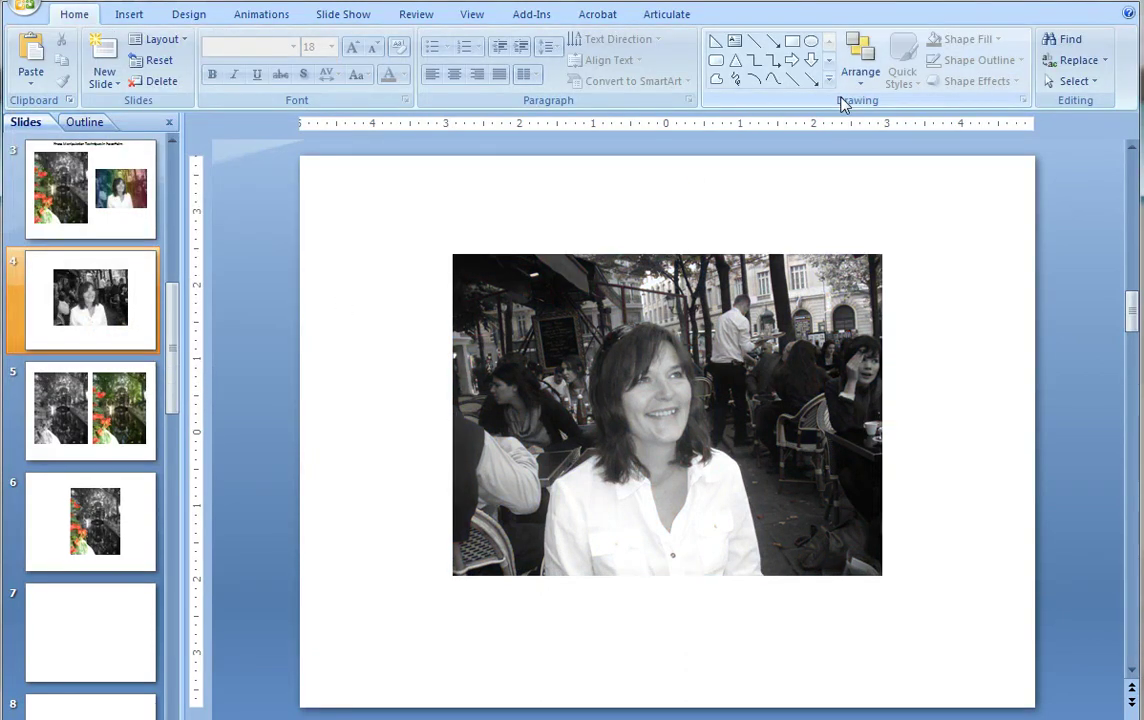
- Draw a closed freeform shape covering the café background, tracing around the woman's silhouette and the photo's outer edges
{"action": "left_click", "coordinate": [717, 80]}
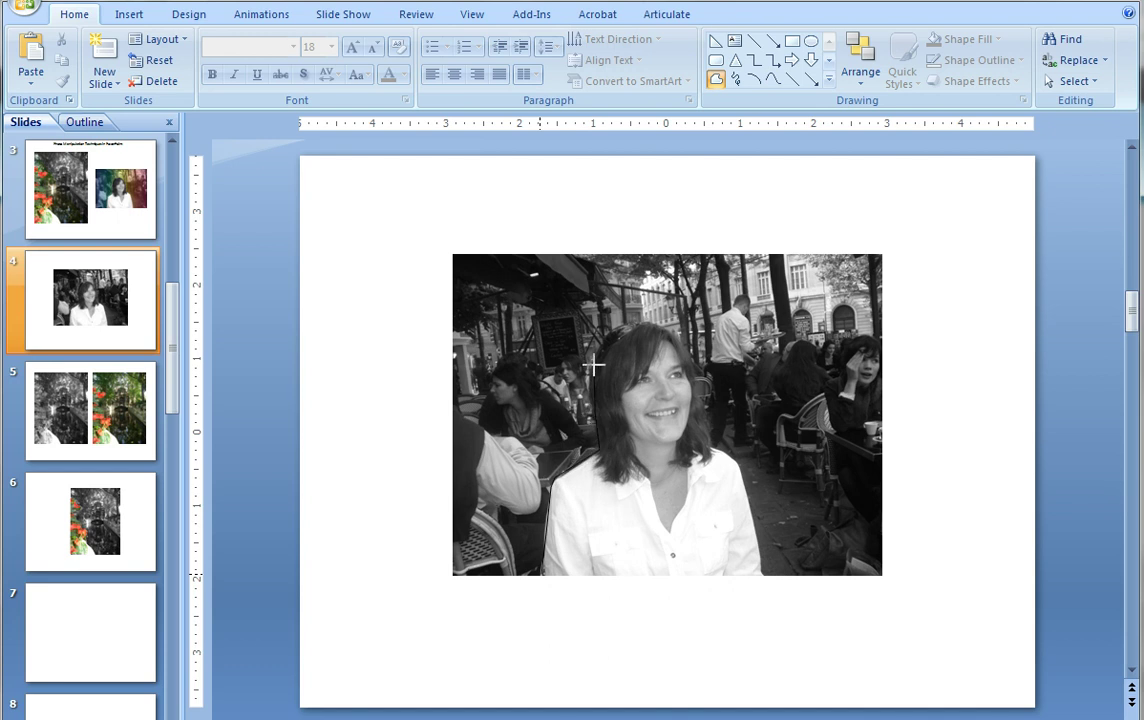
{"action": "mouse_move", "coordinate": [594, 366]}
{"action": "left_mouse_down"}
{"action": "mouse_move", "coordinate": [596, 340]}
{"action": "mouse_move", "coordinate": [613, 332]}
{"action": "mouse_move", "coordinate": [684, 331]}
{"action": "mouse_move", "coordinate": [709, 440]}
{"action": "mouse_move", "coordinate": [740, 465]}
{"action": "mouse_move", "coordinate": [761, 575]}
{"action": "mouse_move", "coordinate": [882, 575]}
{"action": "mouse_move", "coordinate": [881, 248]}
{"action": "mouse_move", "coordinate": [452, 250]}
{"action": "mouse_move", "coordinate": [451, 588]}
{"action": "mouse_move", "coordinate": [452, 575]}
{"action": "mouse_move", "coordinate": [544, 577]}
{"action": "left_mouse_up"}
{"action": "left_click", "coordinate": [544, 577]}
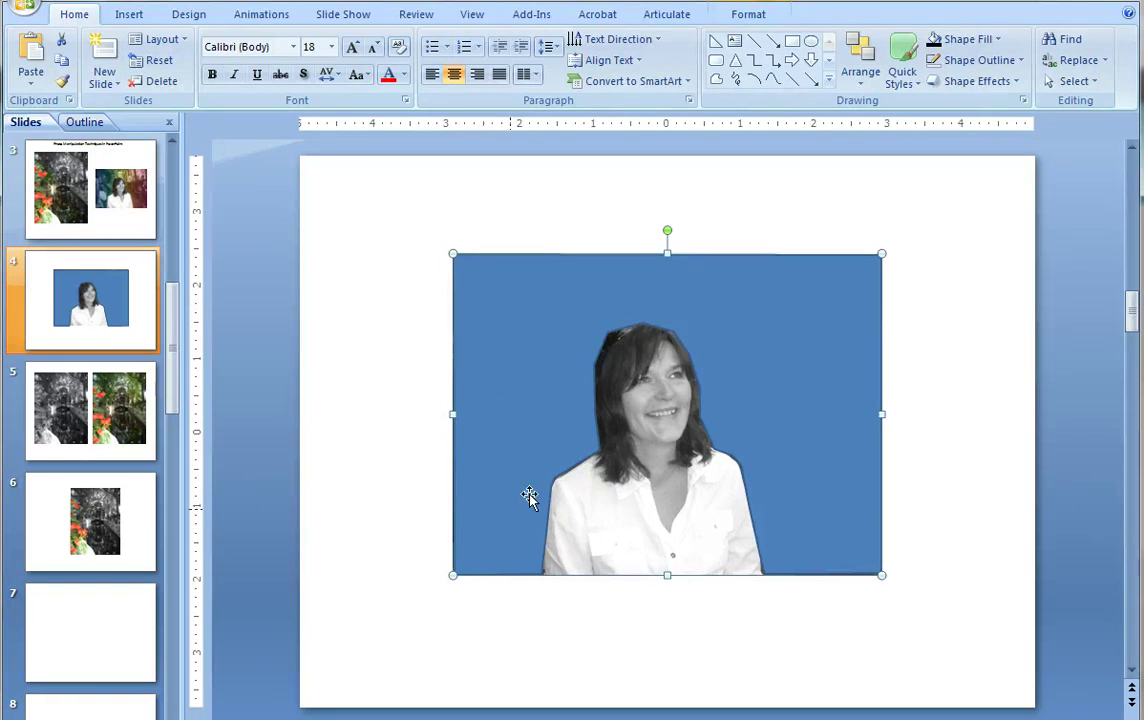
- Give the freeform overlay a gradient fill using the preset rainbow running from pink through orange, yellow and green to blue
{"action": "right_click", "coordinate": [501, 414]}
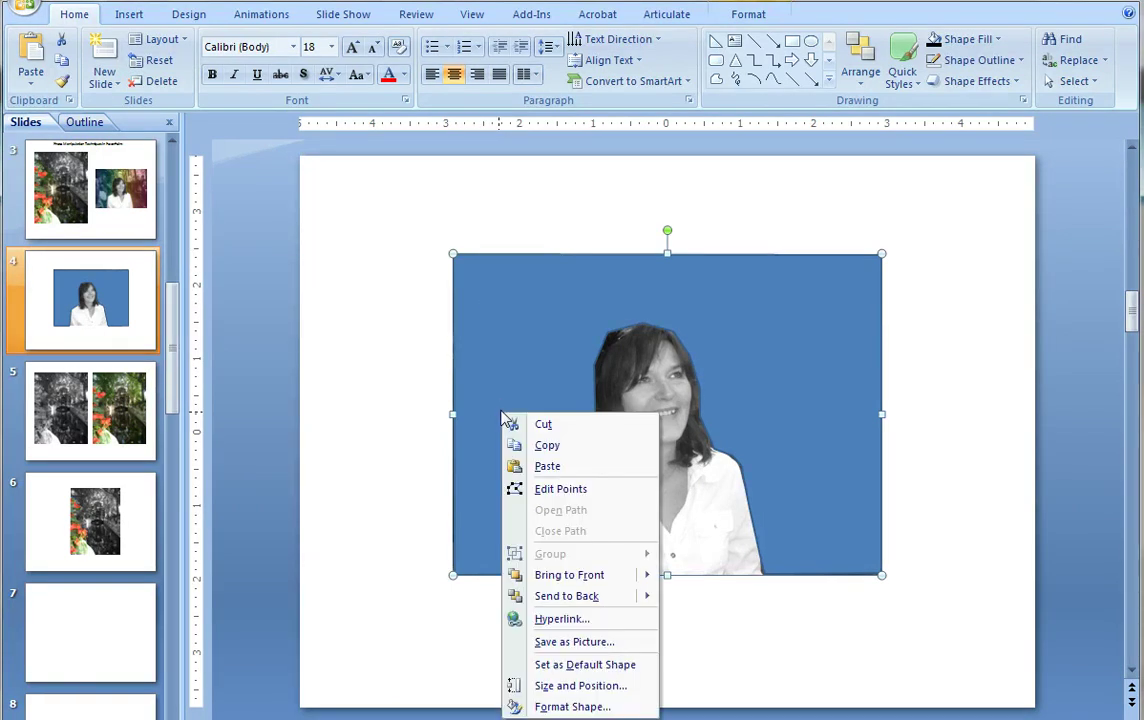
{"action": "left_click", "coordinate": [607, 712]}
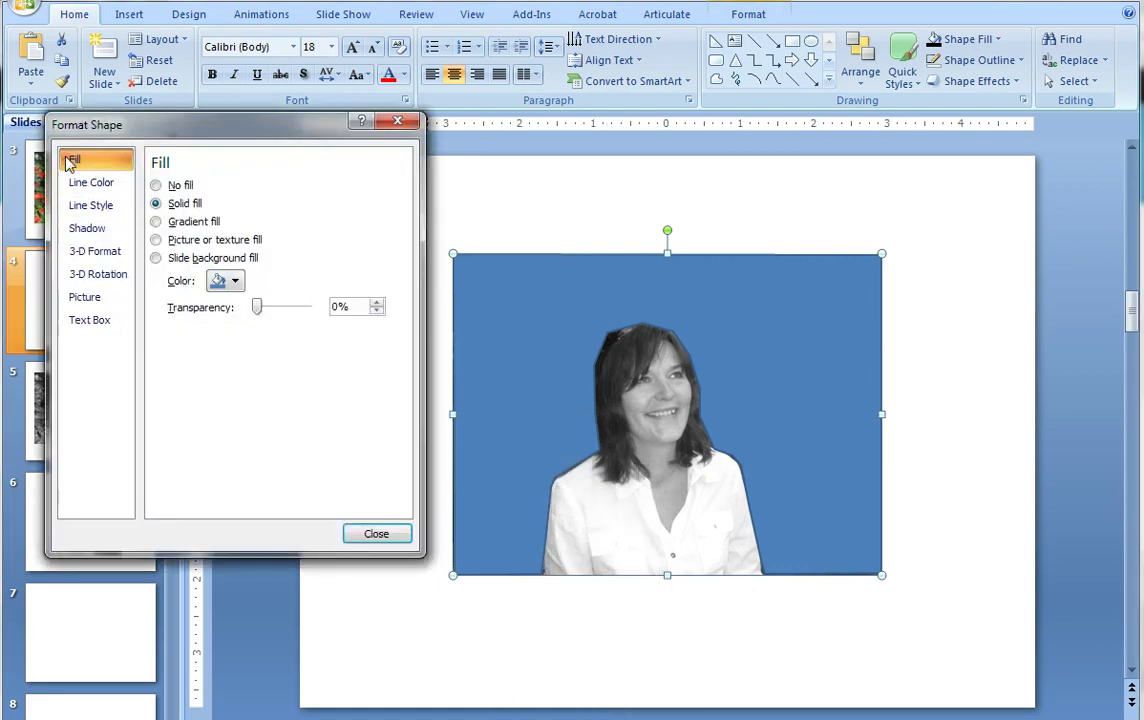
{"action": "left_click", "coordinate": [181, 222]}
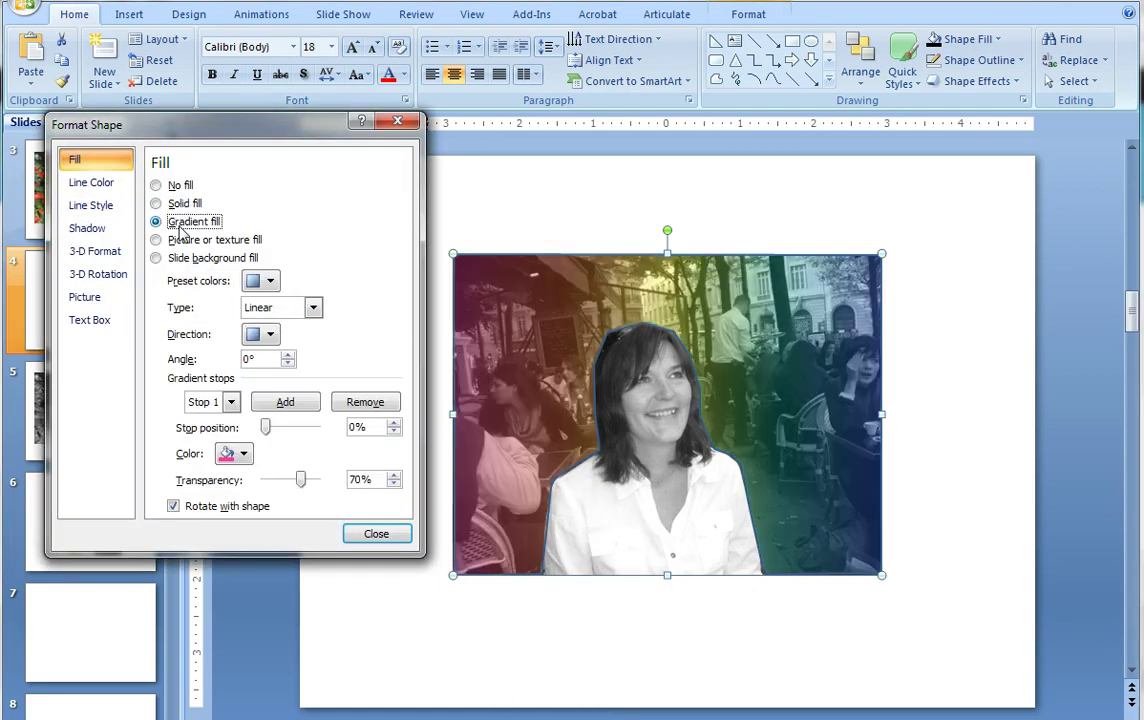
{"action": "left_click", "coordinate": [269, 282]}
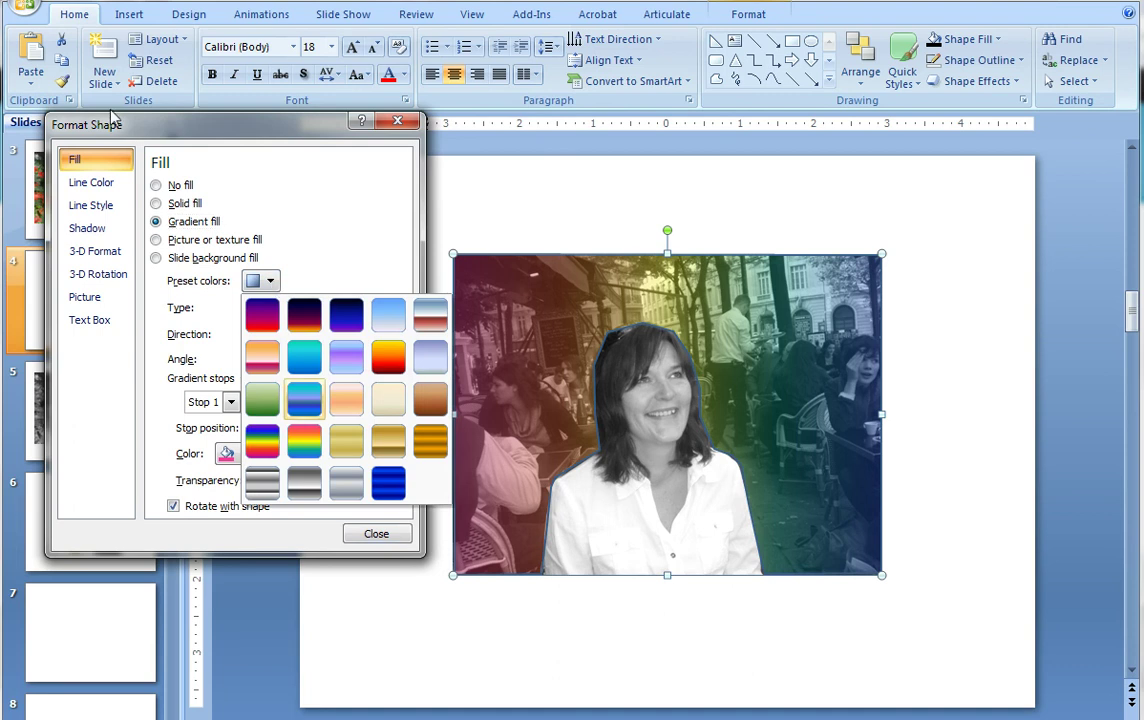
{"action": "left_click", "coordinate": [305, 440]}
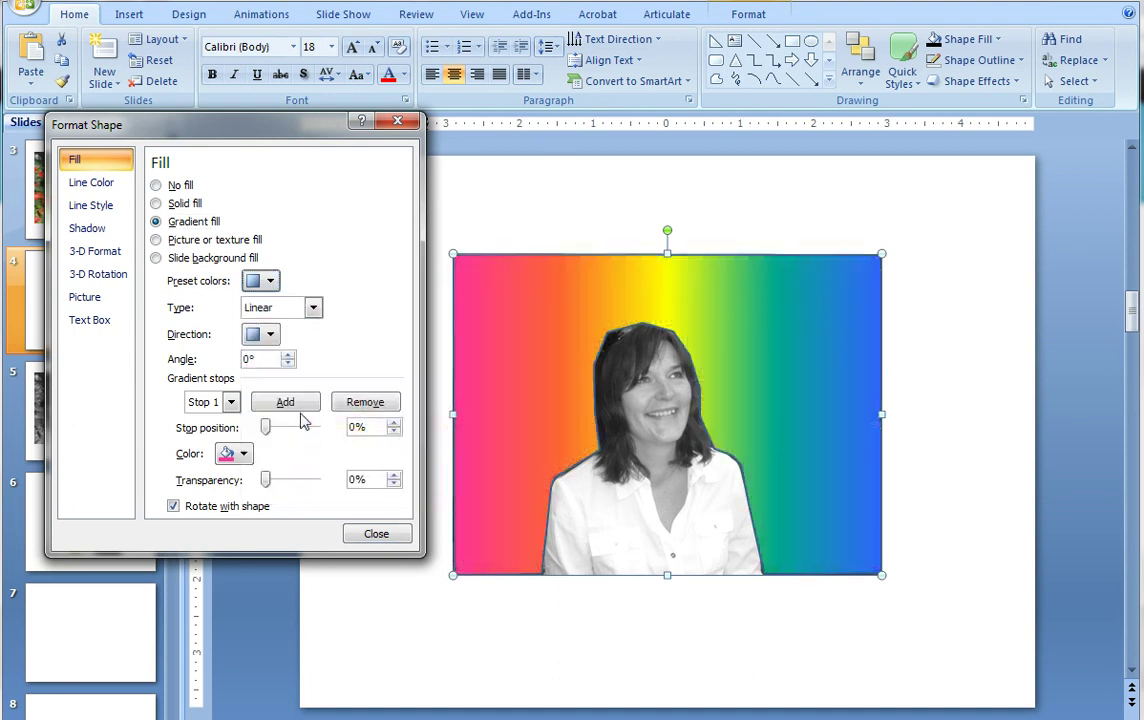
- Try the Radial gradient type on the overlay, then return it to Linear with the pink-to-blue direction at 0°
{"action": "left_click", "coordinate": [313, 311]}
{"action": "left_click", "coordinate": [275, 342]}
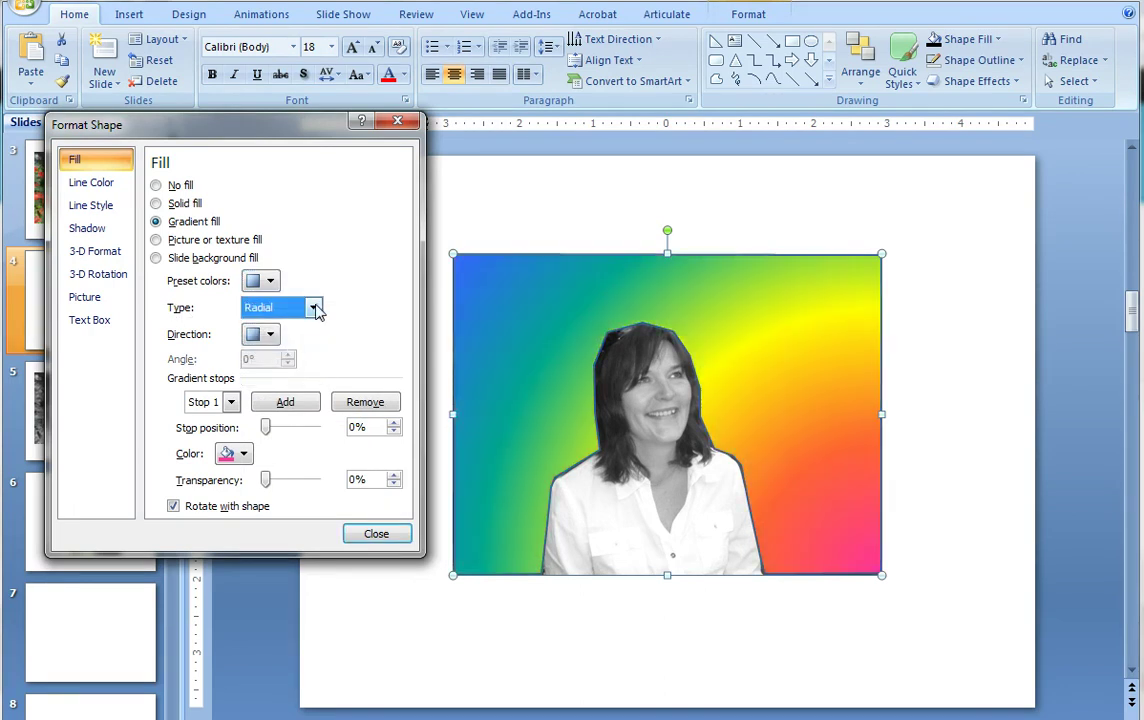
{"action": "left_click", "coordinate": [314, 309]}
{"action": "left_click", "coordinate": [268, 327]}
{"action": "left_click", "coordinate": [274, 339]}
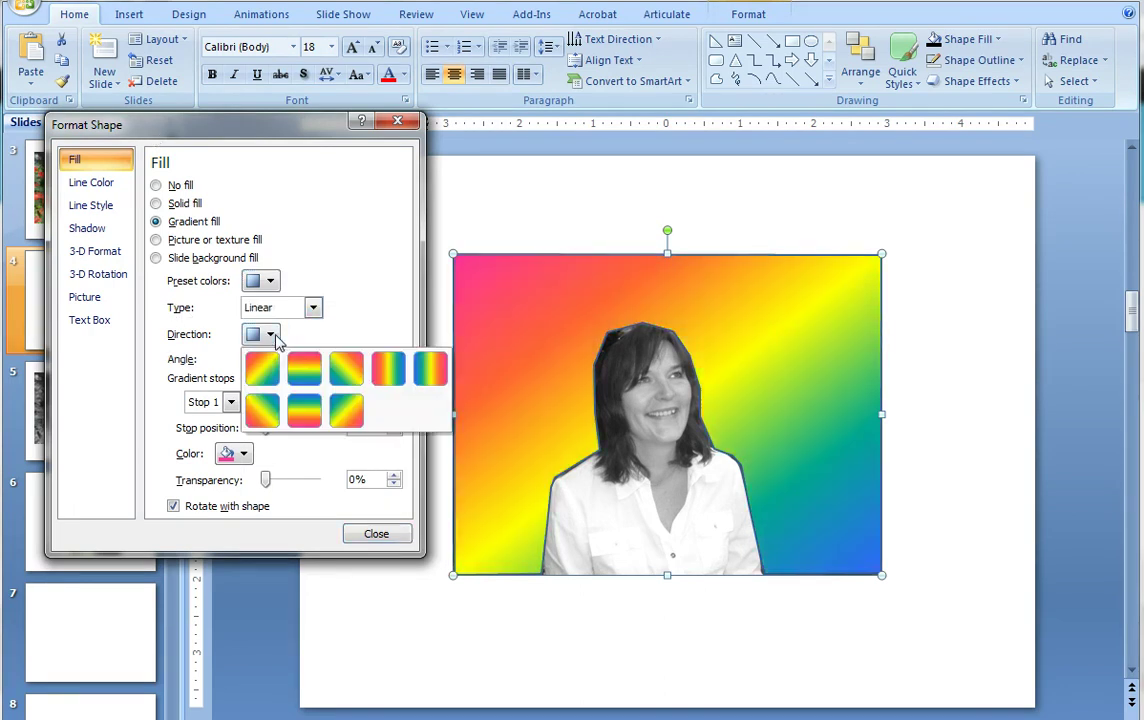
{"action": "left_click", "coordinate": [389, 372]}
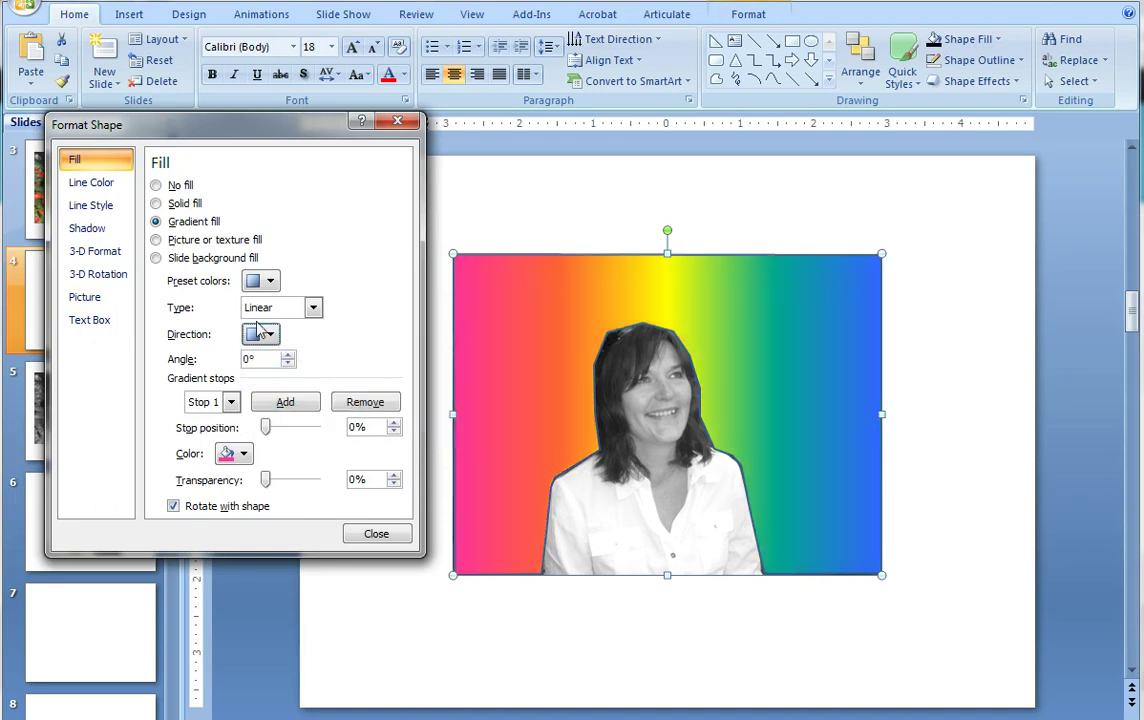
- Set the transparency of gradient stops 1 and 2 to 70%
{"action": "left_click", "coordinate": [231, 402]}
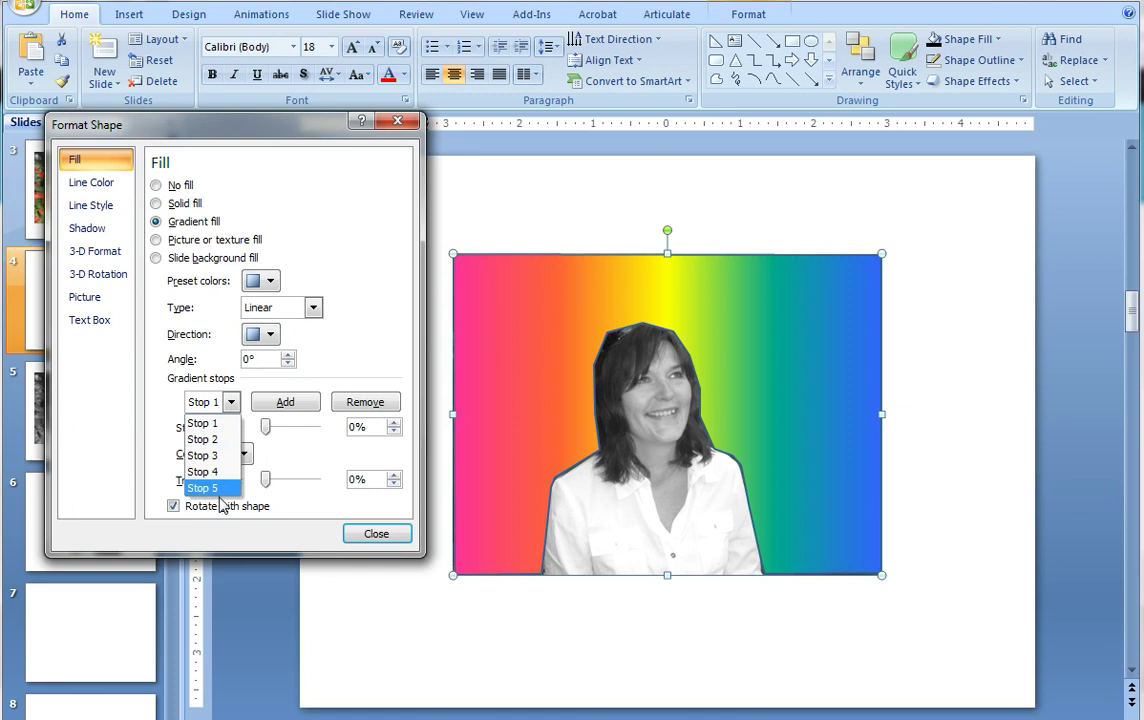
{"action": "left_click", "coordinate": [215, 424]}
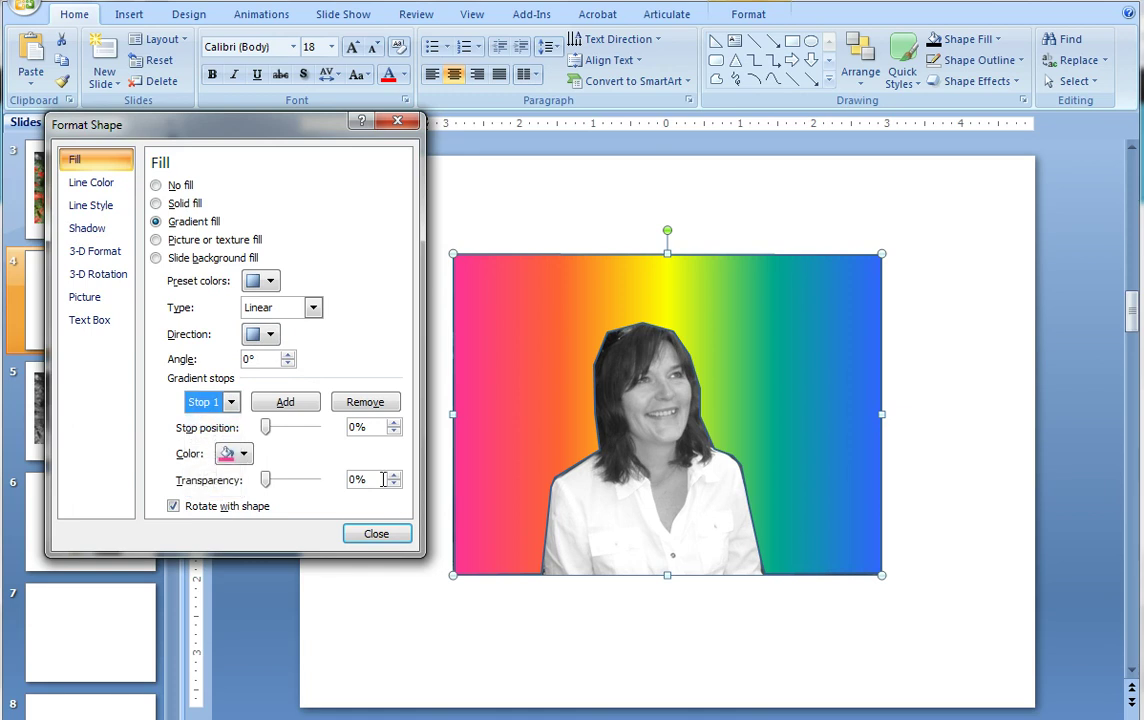
{"action": "left_click", "coordinate": [360, 479]}
{"action": "type", "text": "70"}
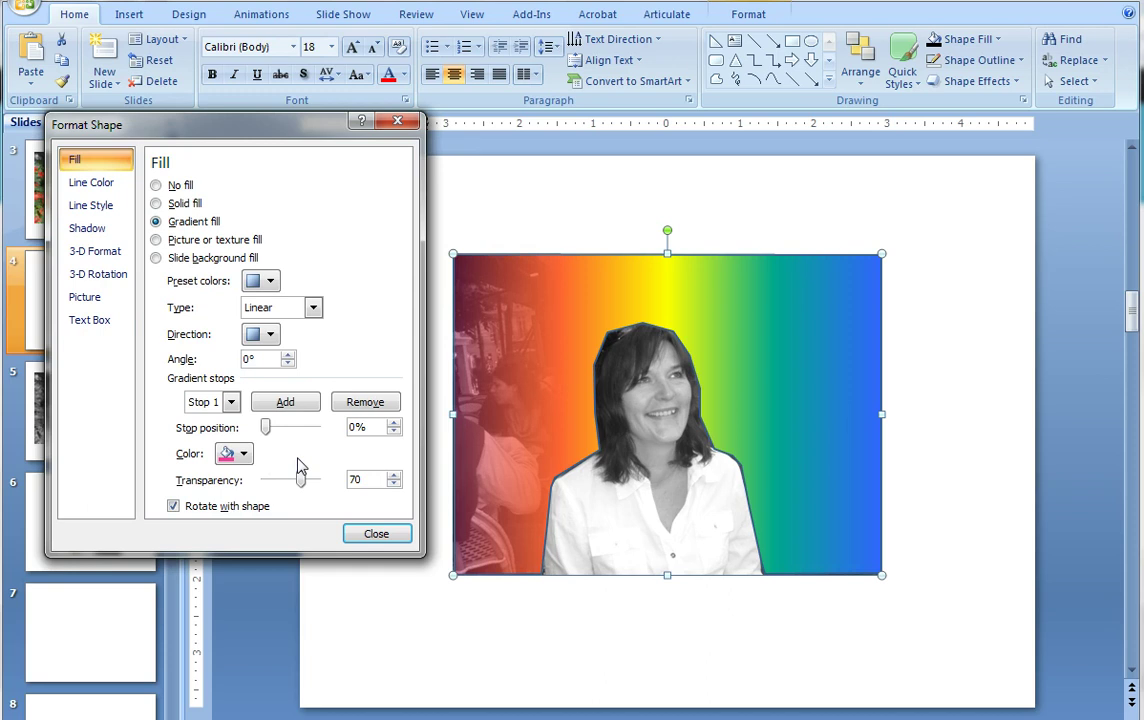
{"action": "left_click", "coordinate": [231, 401]}
{"action": "left_click", "coordinate": [222, 446]}
{"action": "left_click", "coordinate": [362, 479]}
{"action": "type", "text": "70"}
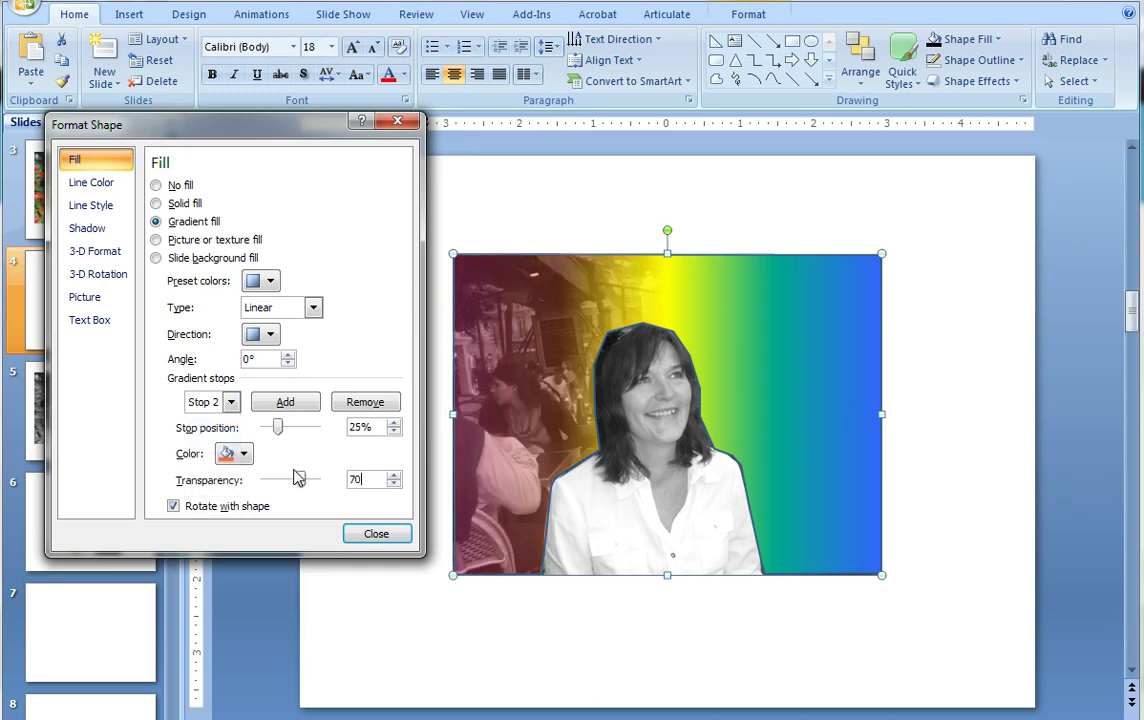
- Set the transparency of gradient stops 3, 4 and 5 to 70%
{"action": "left_click", "coordinate": [231, 401]}
{"action": "left_click", "coordinate": [222, 461]}
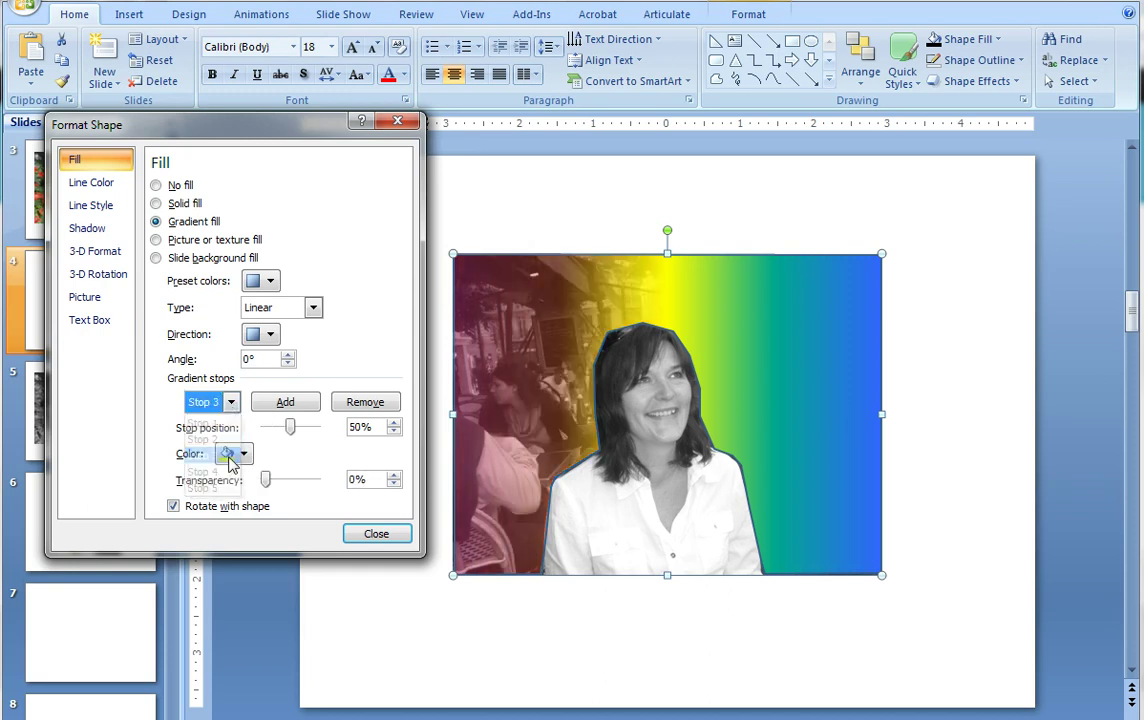
{"action": "left_click", "coordinate": [362, 479]}
{"action": "type", "text": "70"}
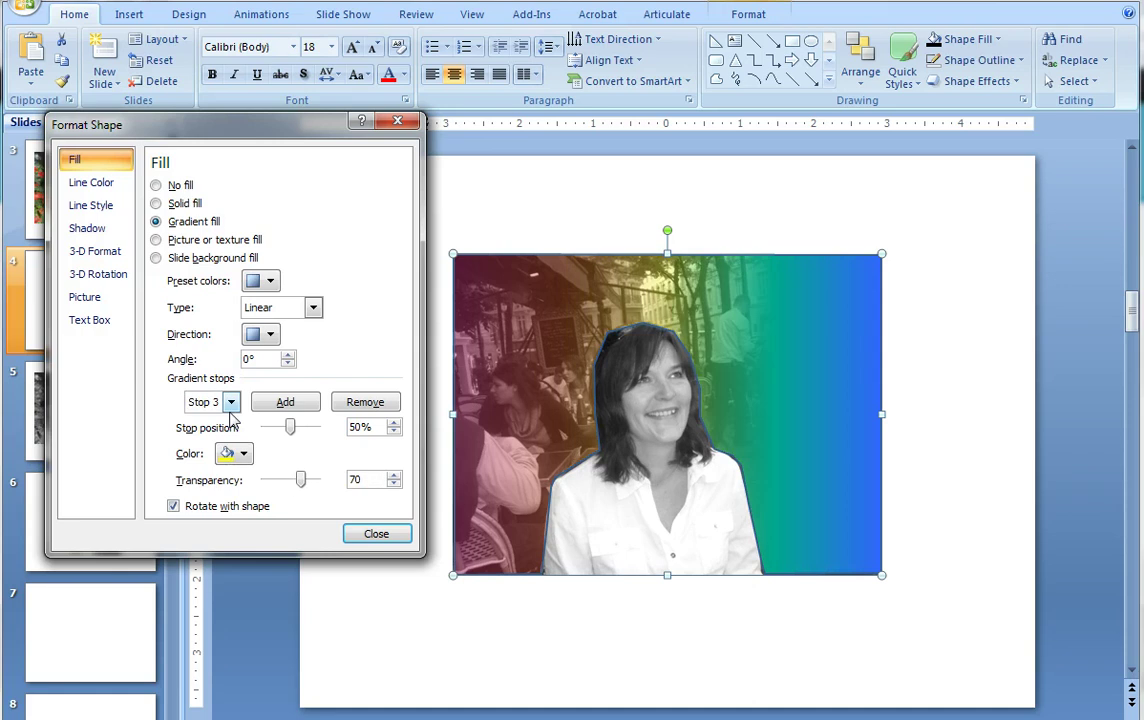
{"action": "left_click", "coordinate": [231, 401]}
{"action": "left_click", "coordinate": [222, 474]}
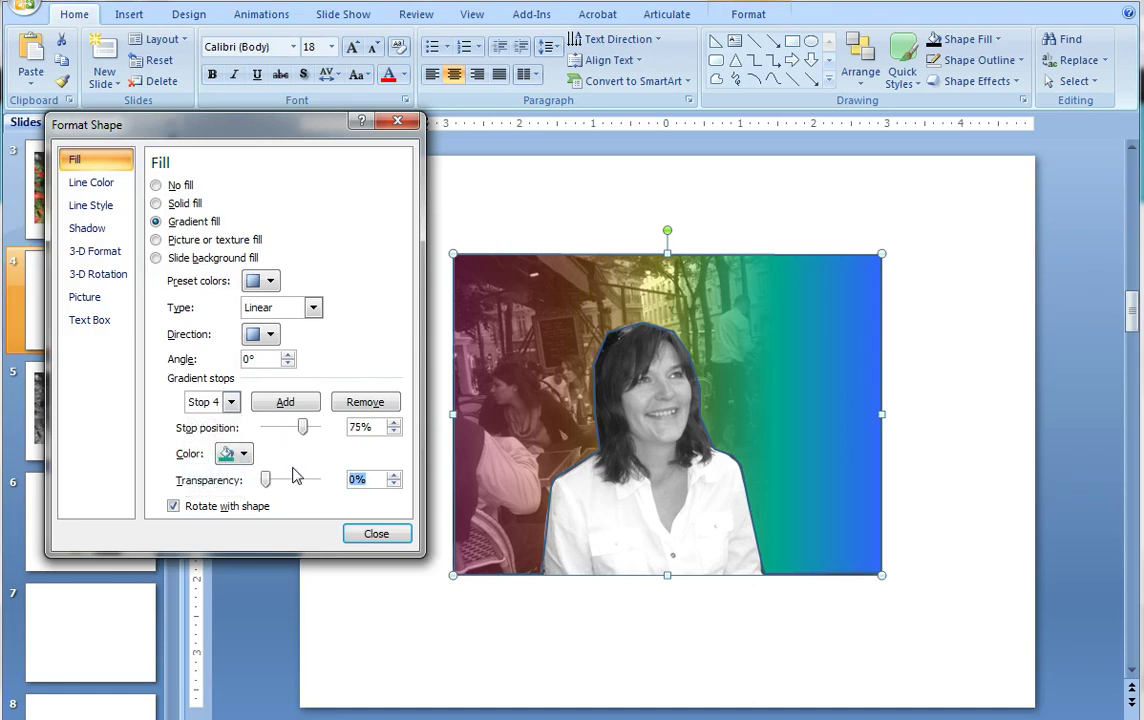
{"action": "type", "text": "70"}
{"action": "left_click", "coordinate": [231, 401]}
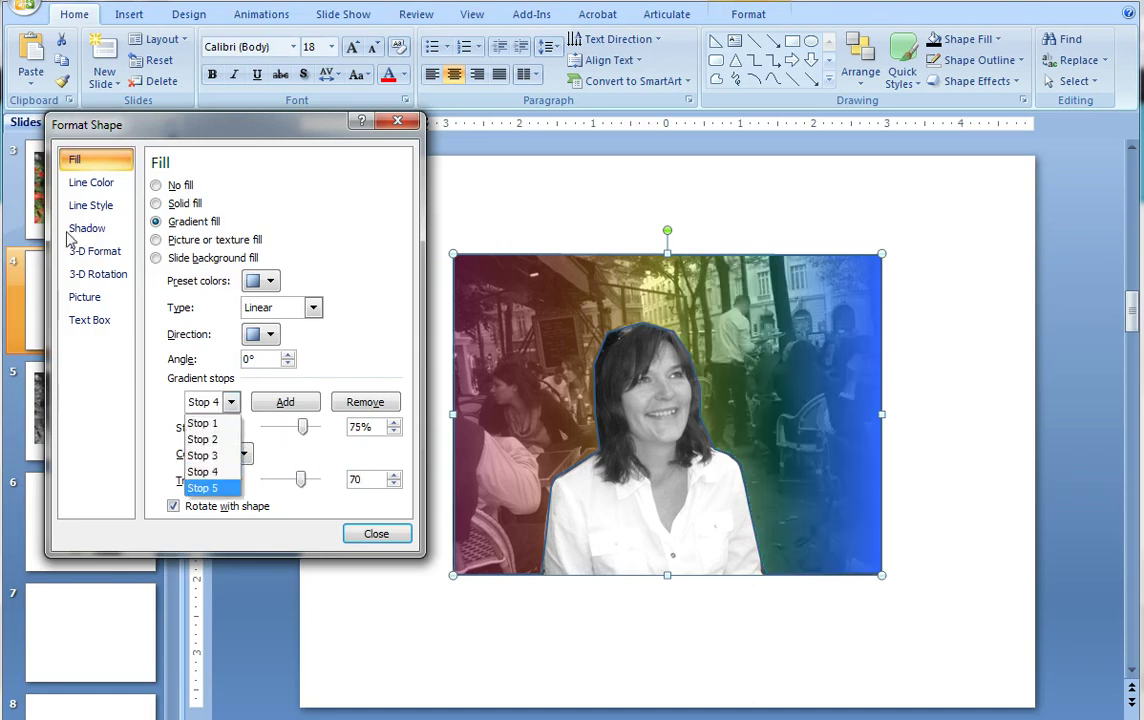
{"action": "left_click", "coordinate": [203, 488]}
{"action": "type", "text": "70"}
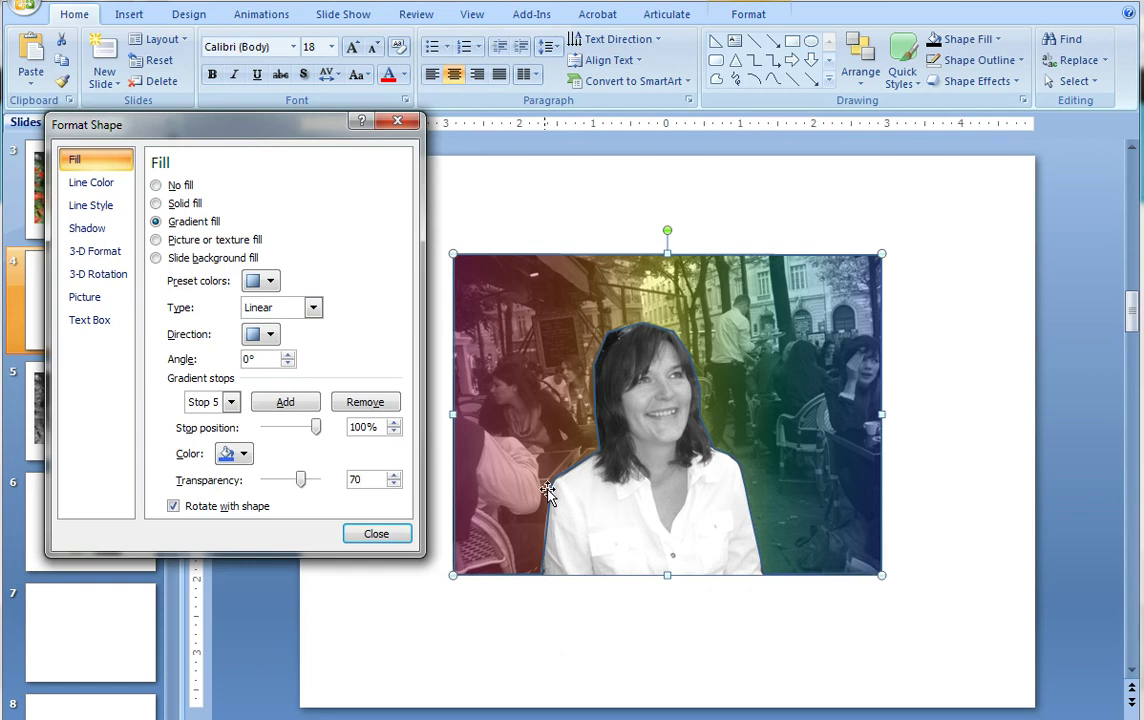
- Remove the overlay's outline by setting its line color to No line, and finish formatting the shape
{"action": "left_click", "coordinate": [92, 183]}
{"action": "left_click", "coordinate": [174, 189]}
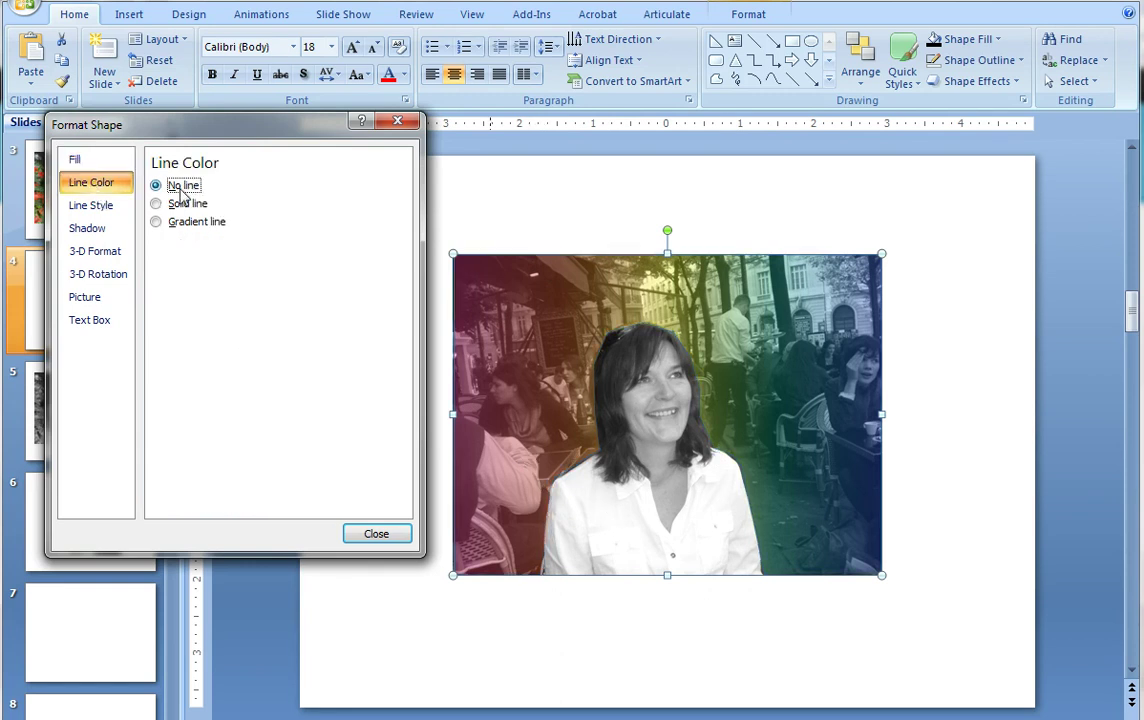
{"action": "left_click", "coordinate": [398, 532]}
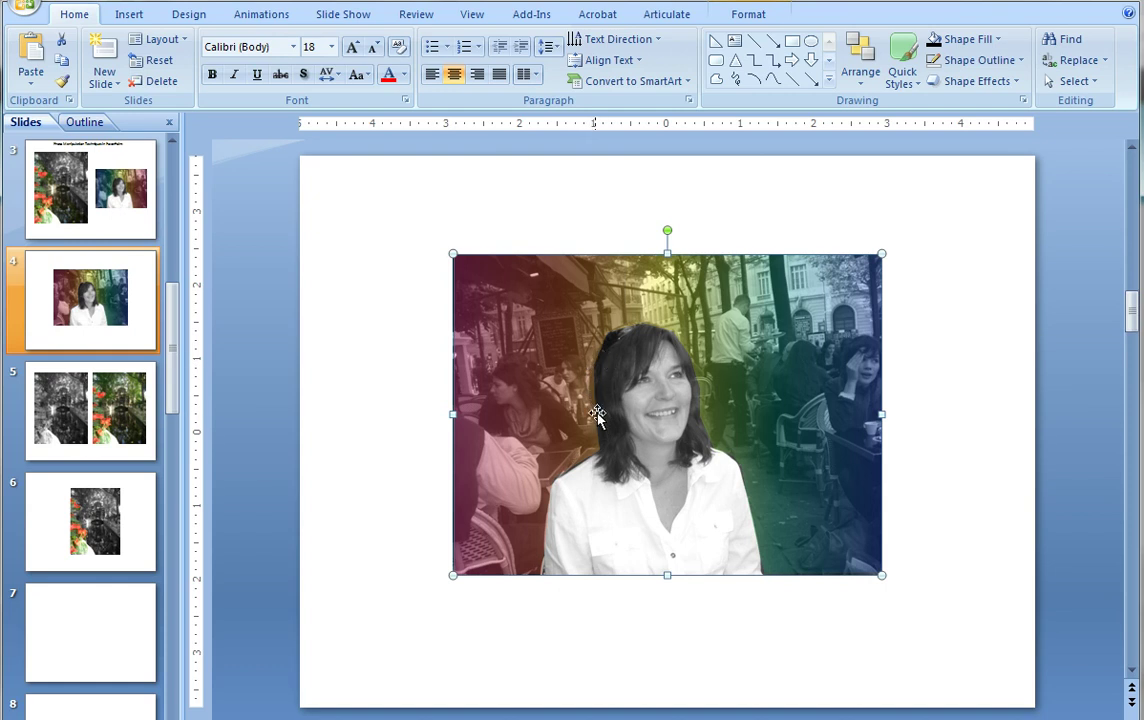
- Edit the overlay's points, moving the one beside the woman's hair slightly up and outward to follow the hair edge
{"action": "double_click", "coordinate": [550, 402]}
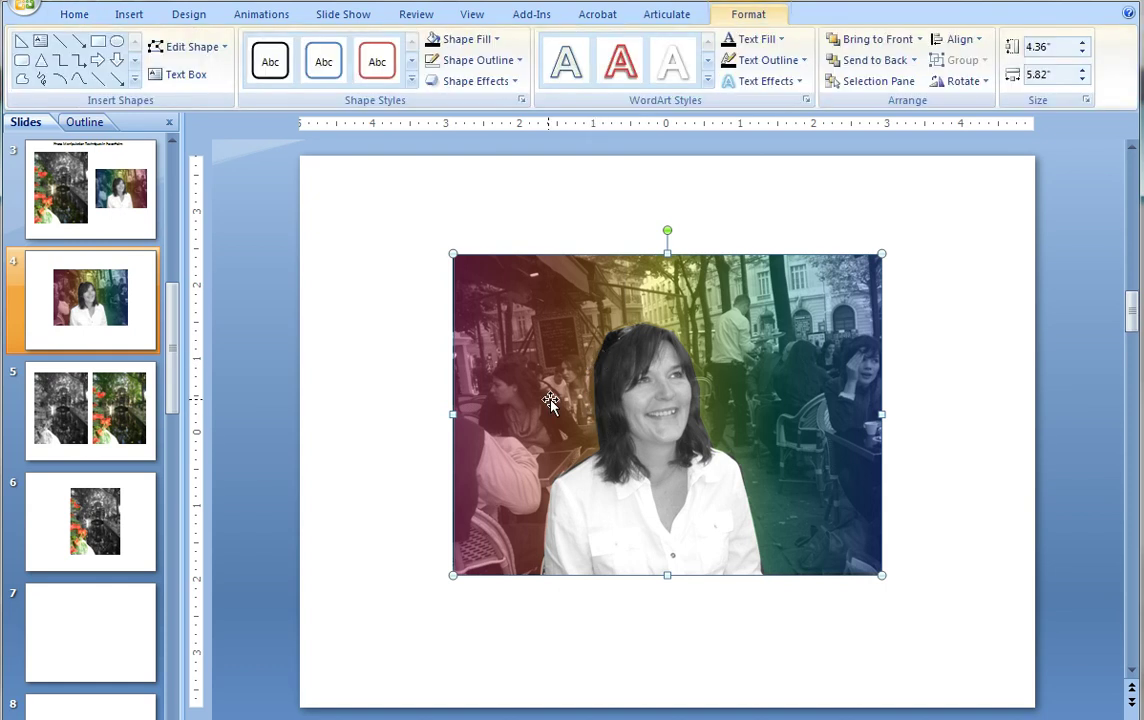
{"action": "left_click", "coordinate": [222, 50]}
{"action": "left_click", "coordinate": [216, 117]}
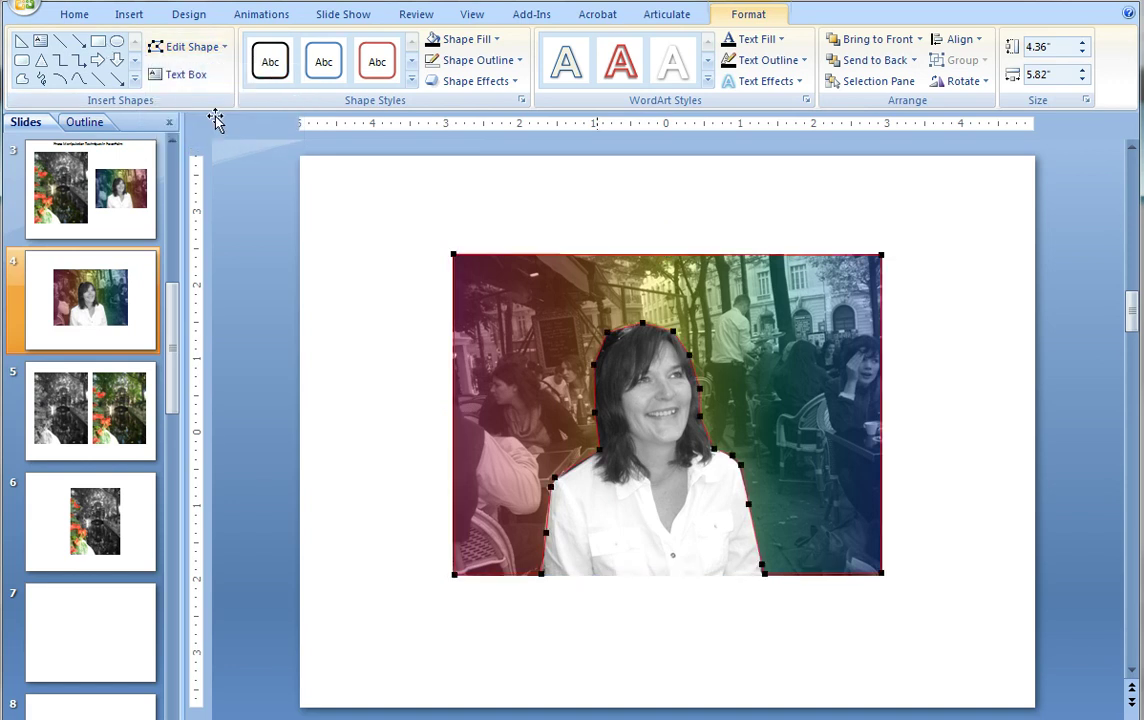
{"action": "left_click", "coordinate": [592, 409]}
{"action": "left_click_drag", "start_coordinate": [596, 411], "coordinate": [592, 397]}
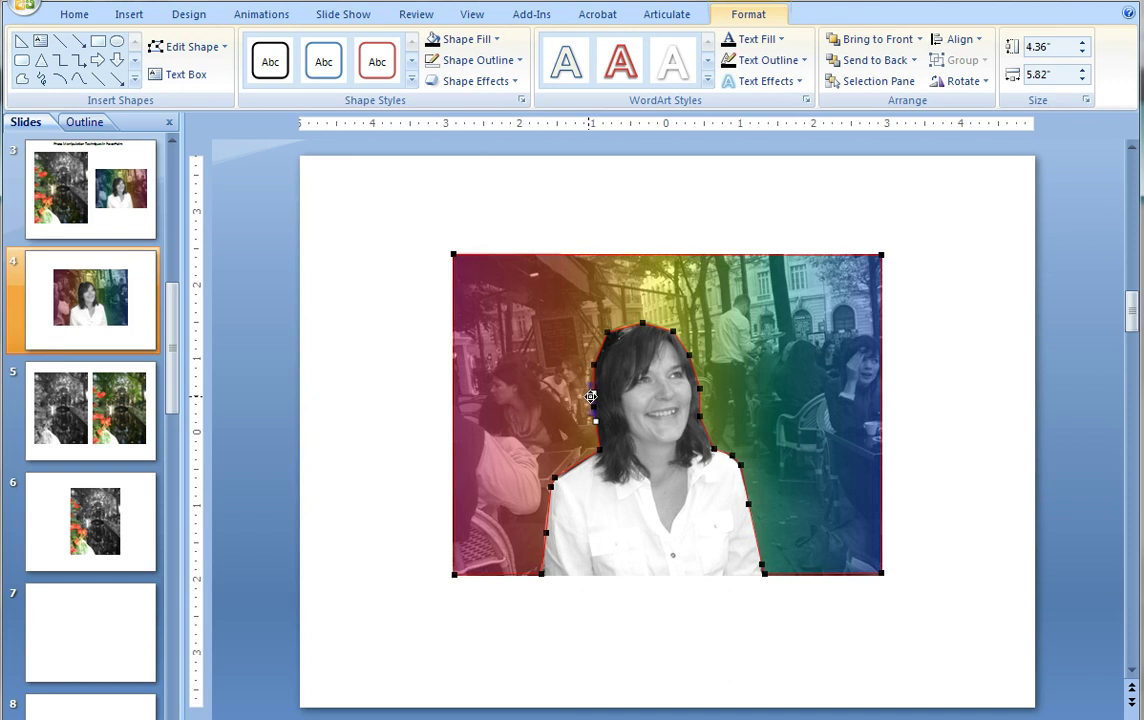
{"action": "left_click", "coordinate": [408, 530]}
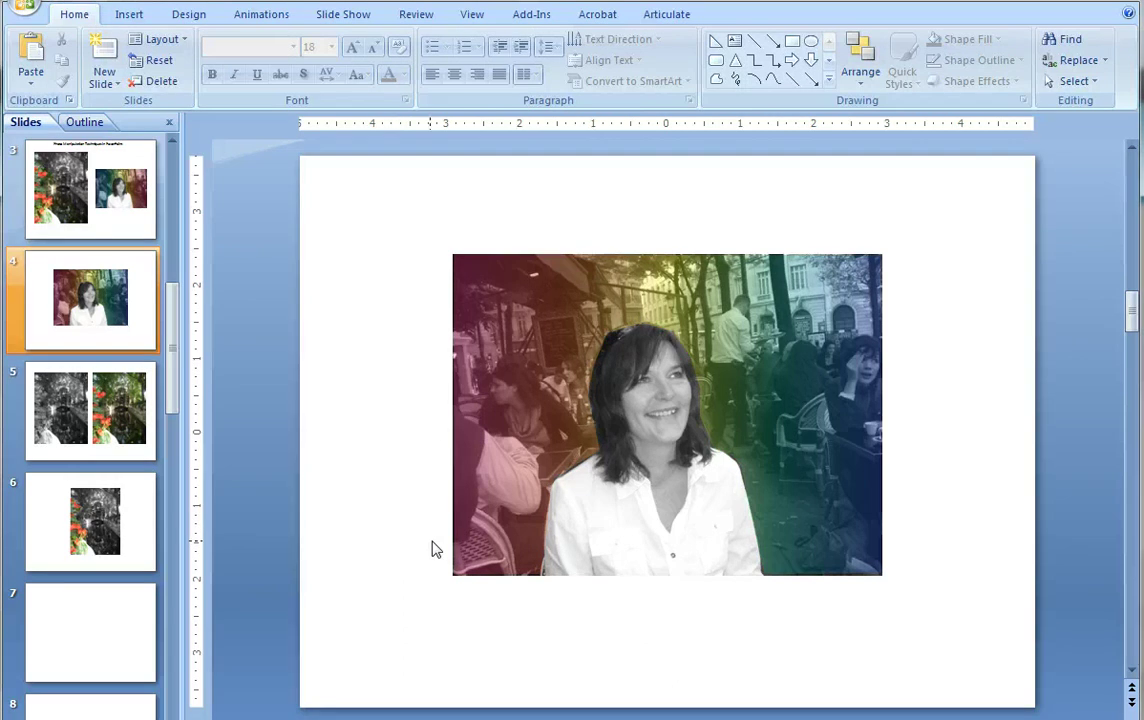
- Change the color garden photo on slide 5 to a right triangle picture shape
{"action": "left_click", "coordinate": [143, 455]}
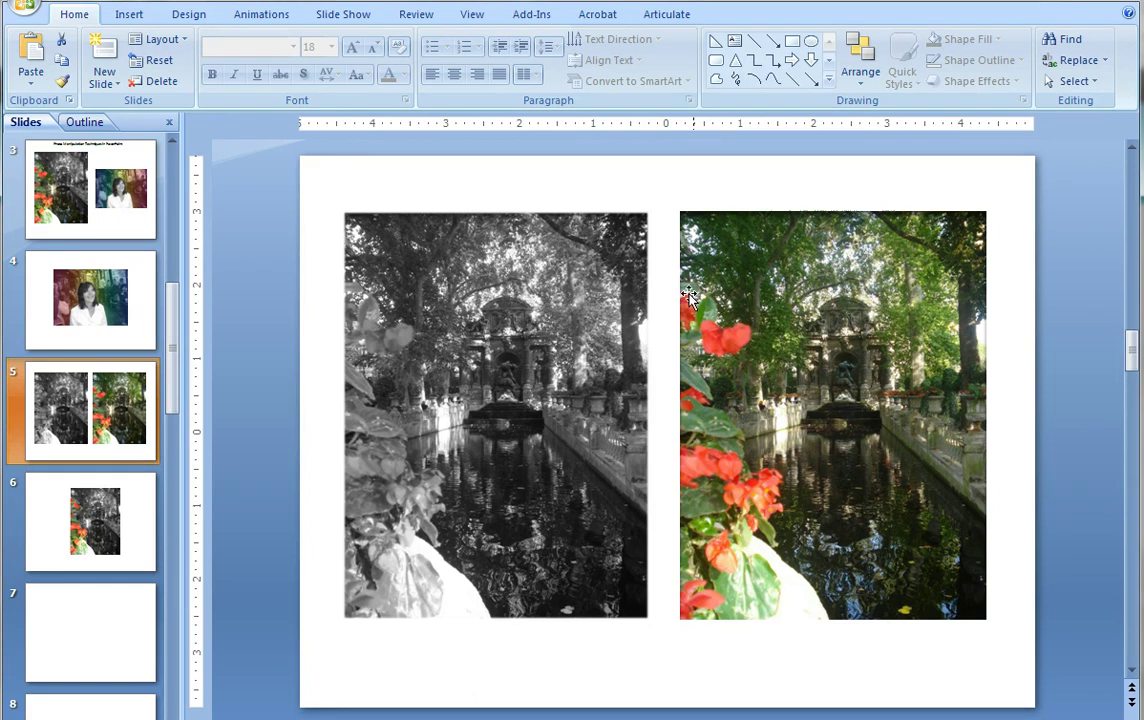
{"action": "left_click", "coordinate": [830, 443]}
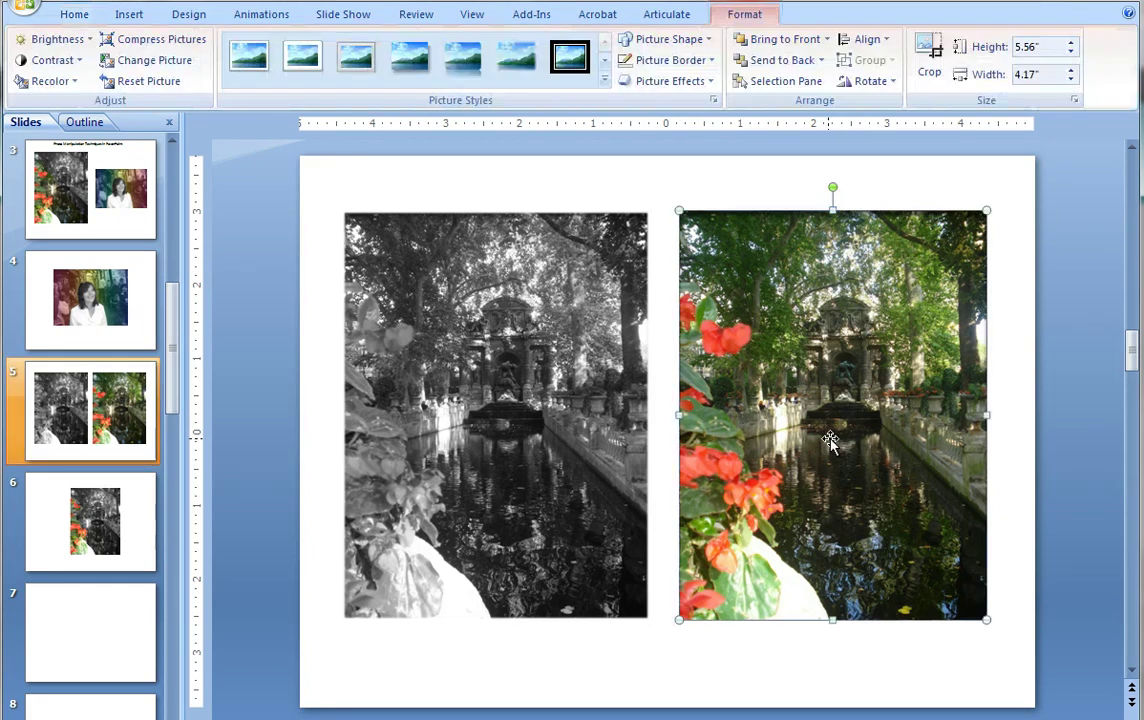
{"action": "left_click", "coordinate": [703, 40]}
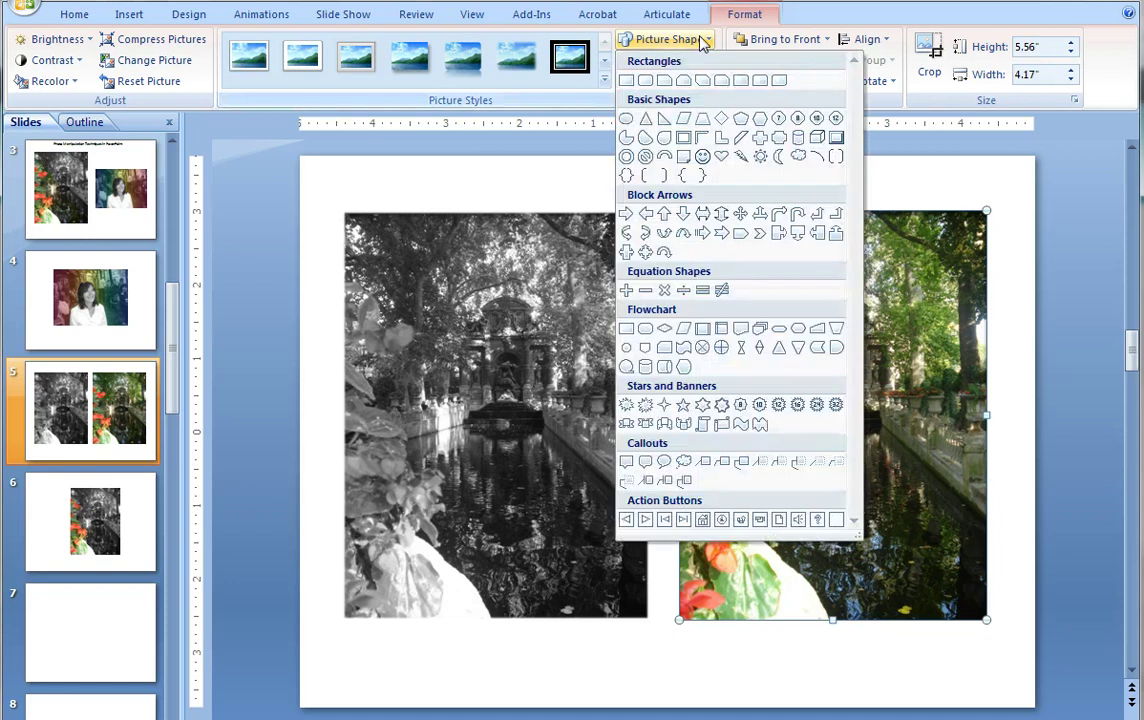
{"action": "left_click", "coordinate": [664, 121]}
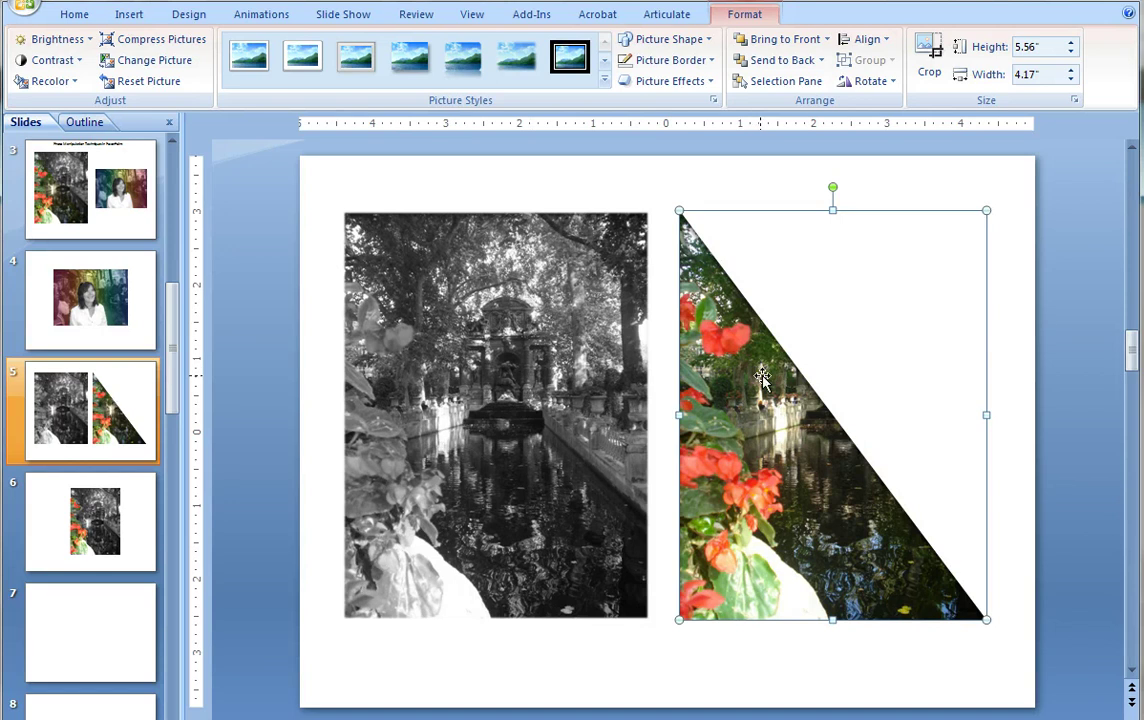
- Apply a 5 Point soft edges effect to the triangular color garden photo
{"action": "left_click", "coordinate": [705, 88]}
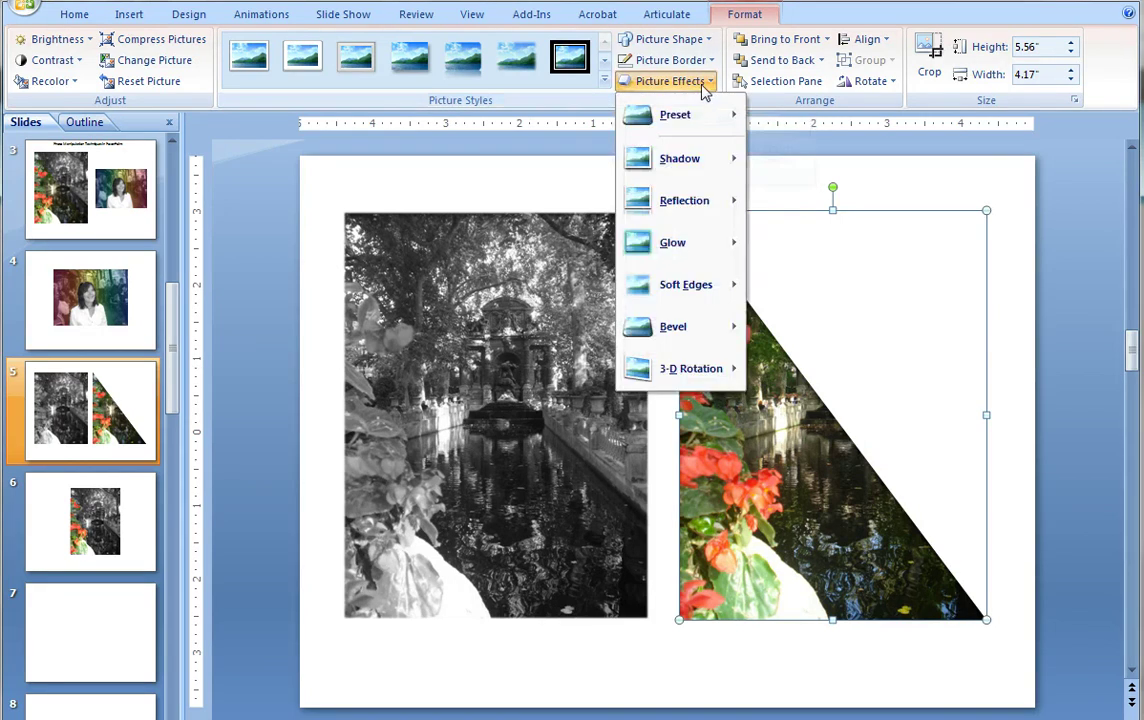
{"action": "mouse_move", "coordinate": [700, 290]}
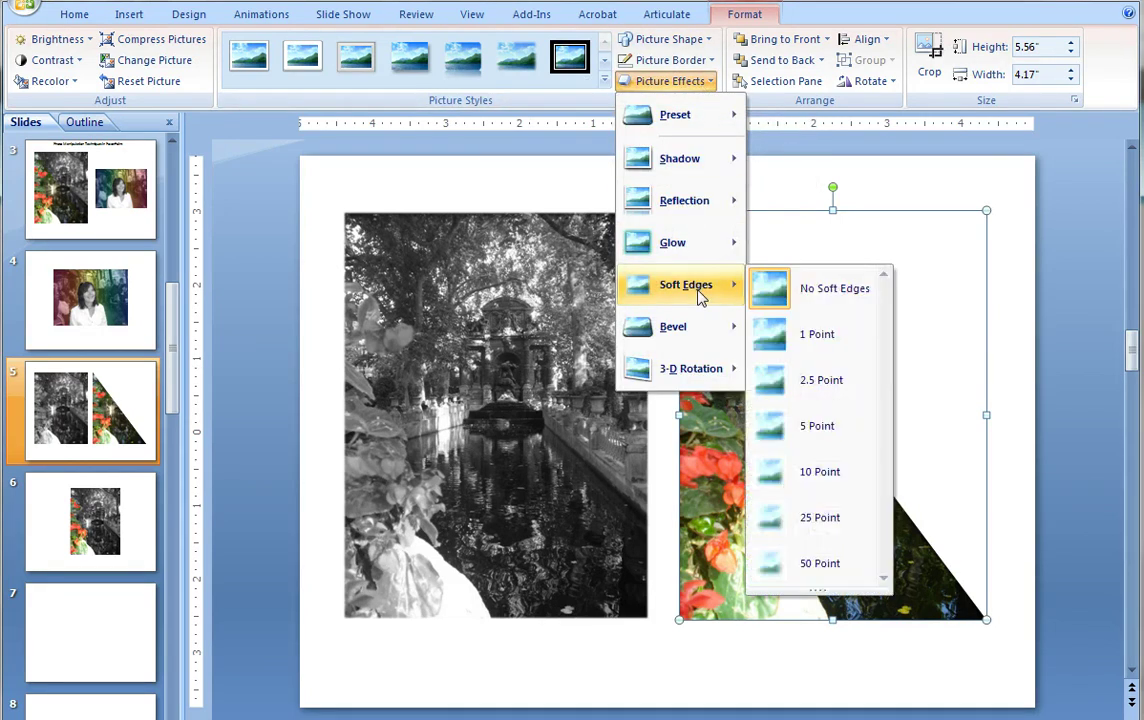
{"action": "left_click", "coordinate": [820, 428]}
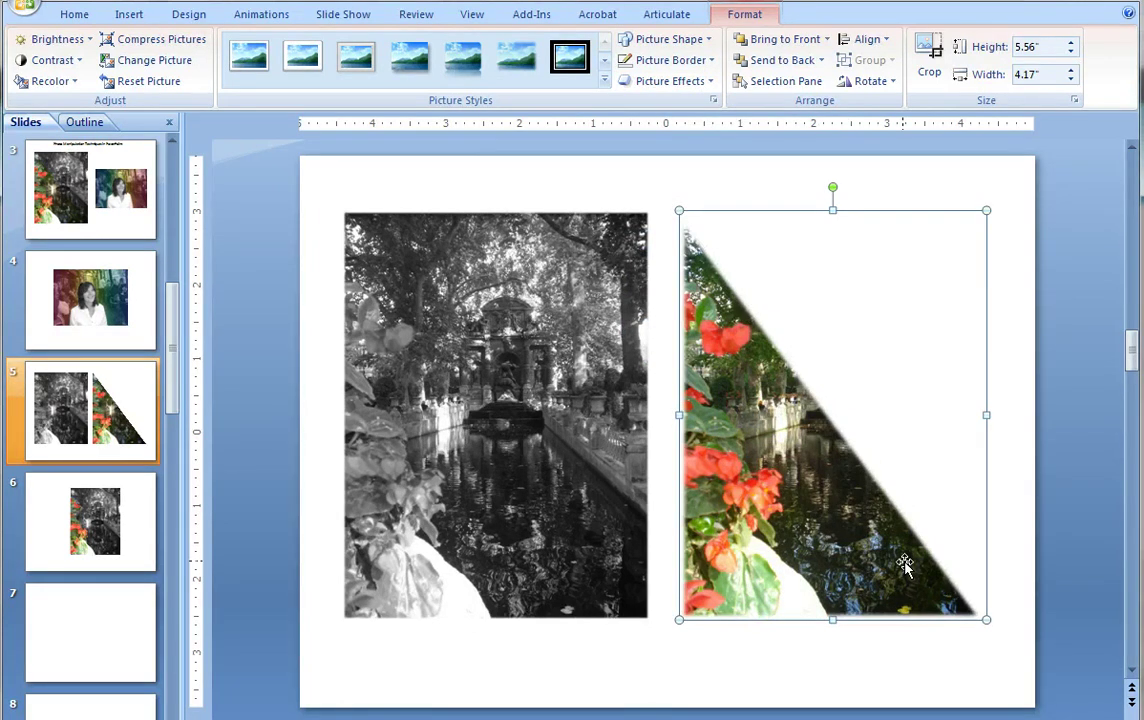
- Align the grayscale and color garden photos with each other by center and middle so the color triangle overlays the grayscale picture
{"action": "left_click", "coordinate": [517, 418], "text": "shift"}
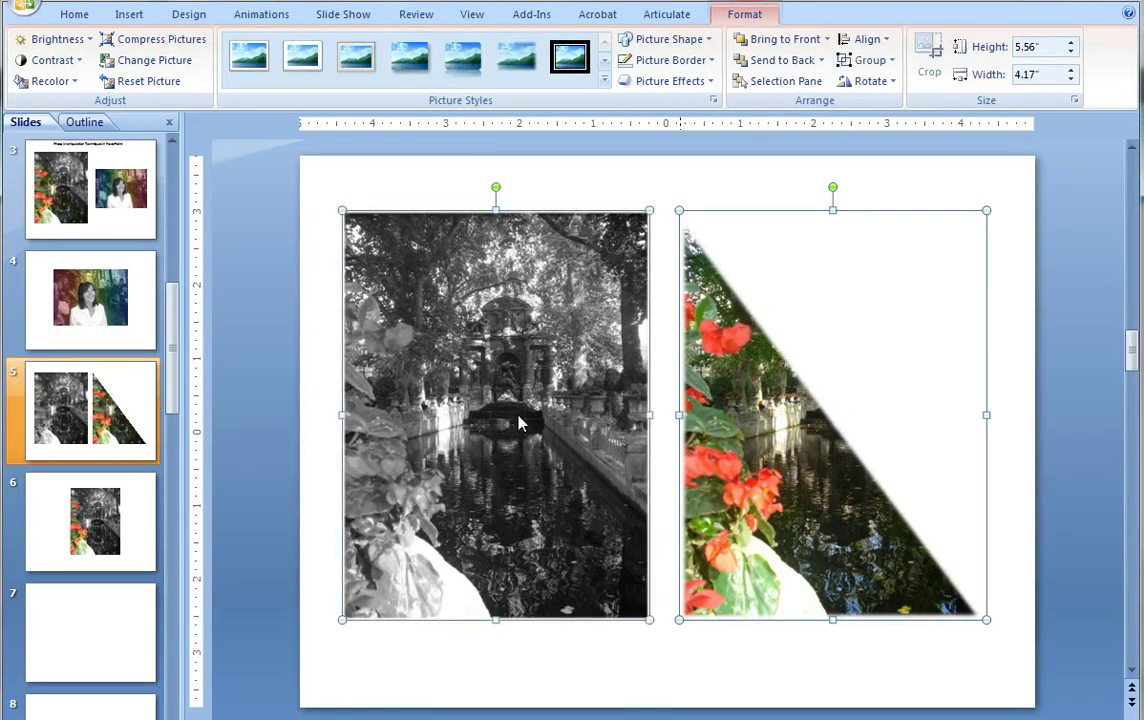
{"action": "left_click", "coordinate": [884, 40]}
{"action": "key", "text": "Escape"}
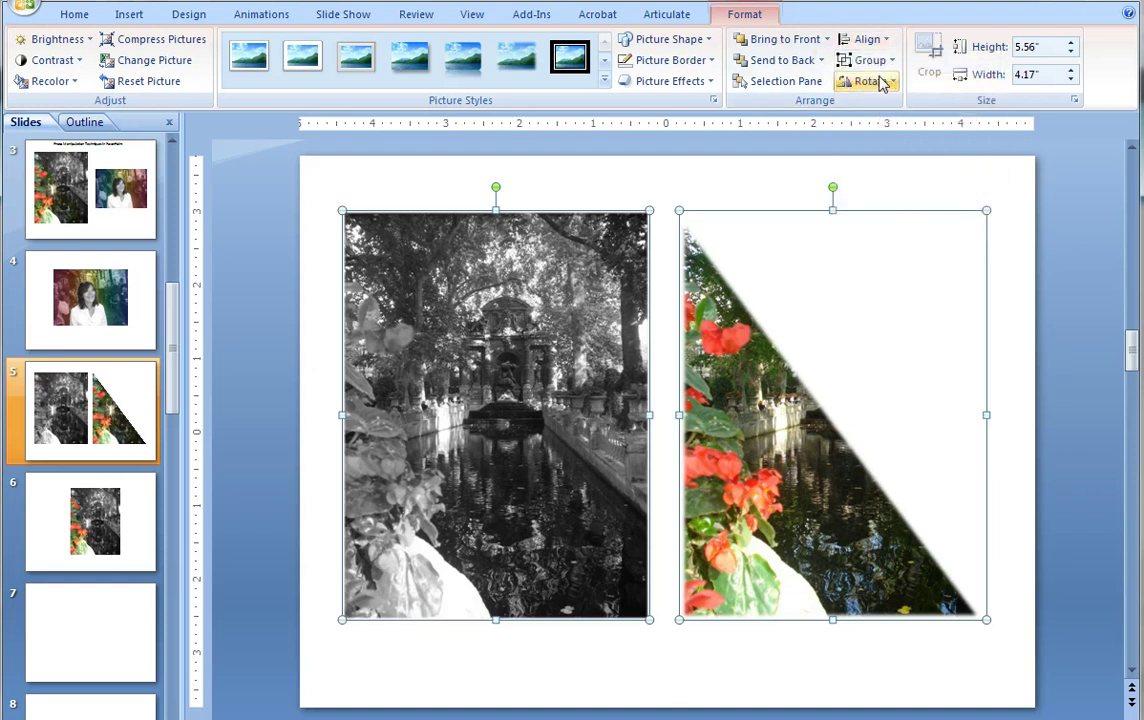
{"action": "left_click", "coordinate": [866, 39]}
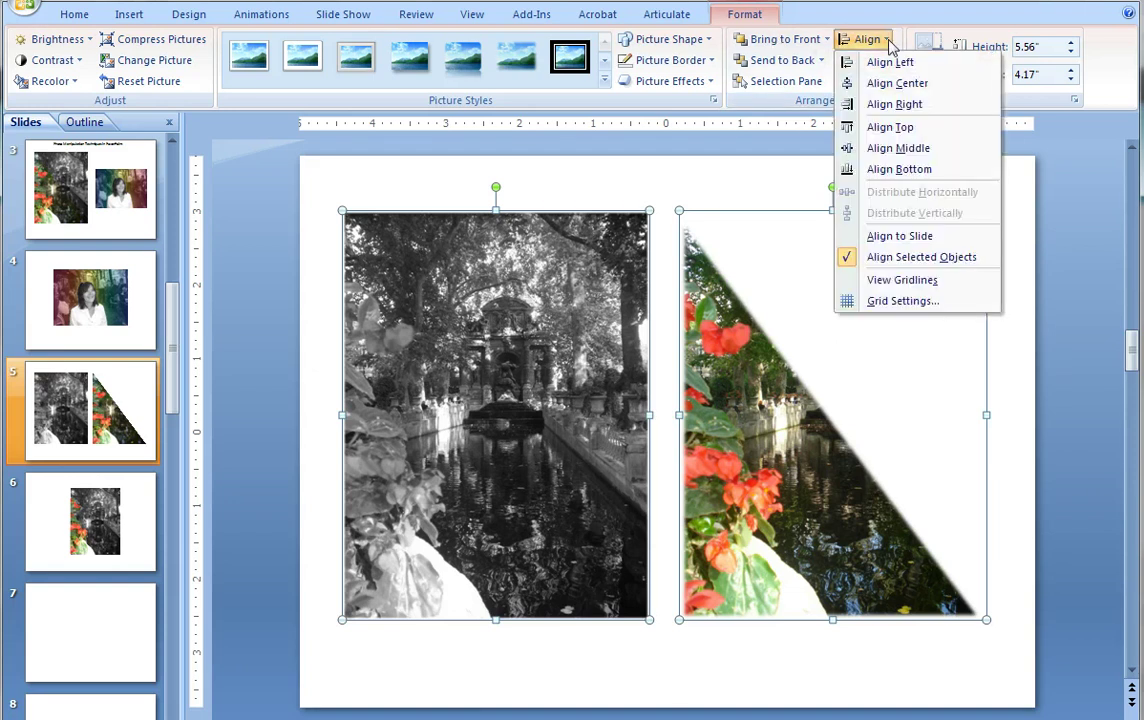
{"action": "left_click", "coordinate": [886, 148]}
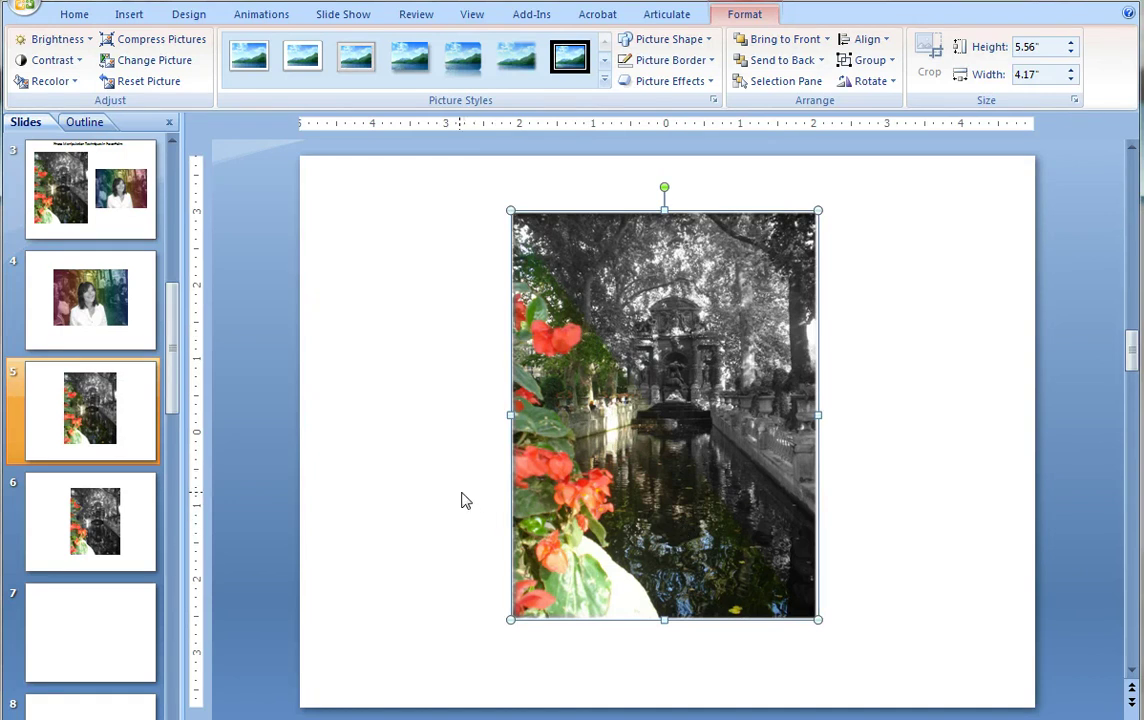
- Review the garden photo example with colored flowers on slide 6, and go back to slide 3
{"action": "left_click", "coordinate": [146, 549]}
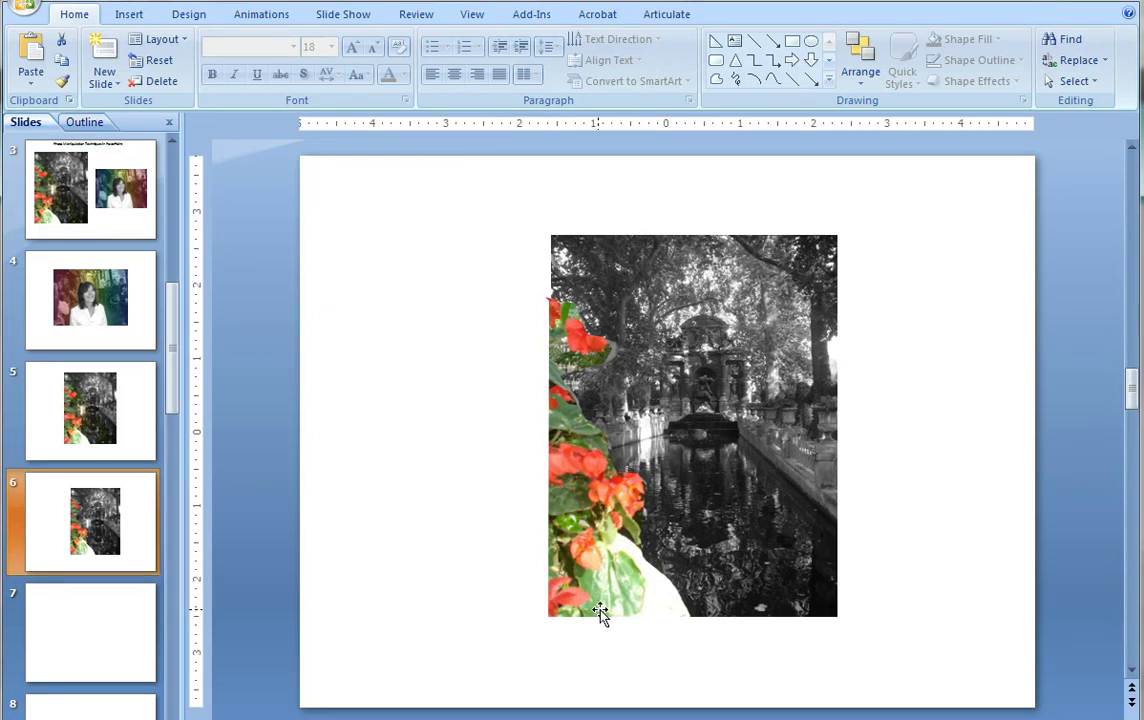
{"action": "left_click", "coordinate": [119, 233]}
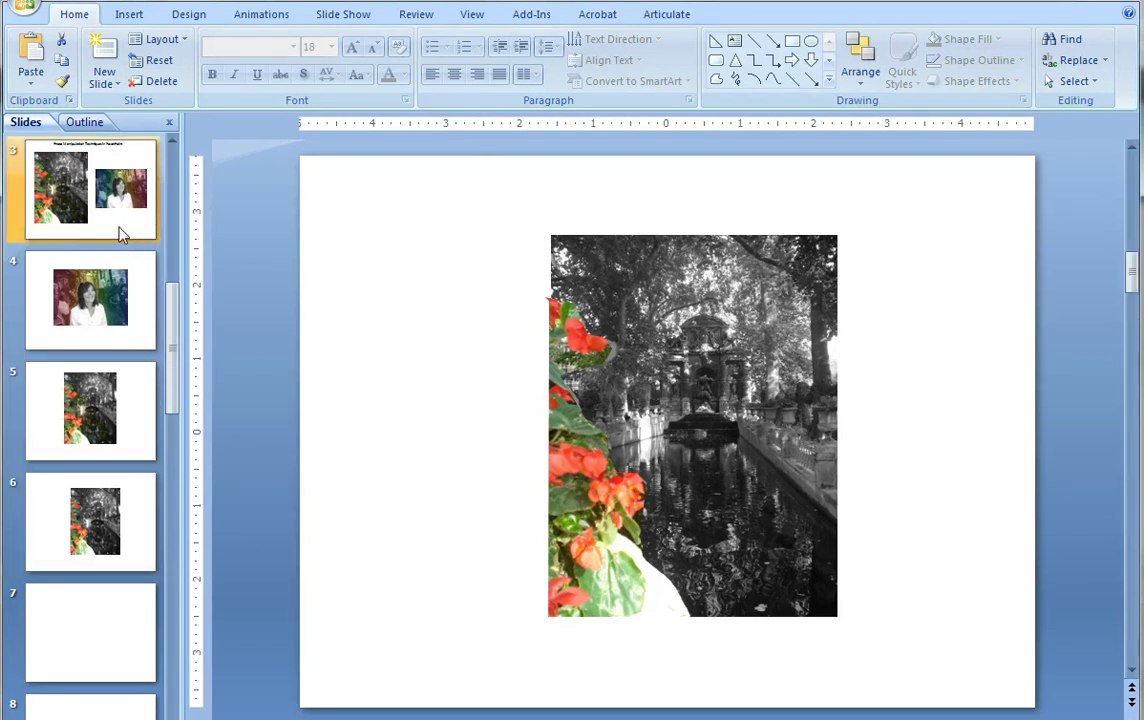